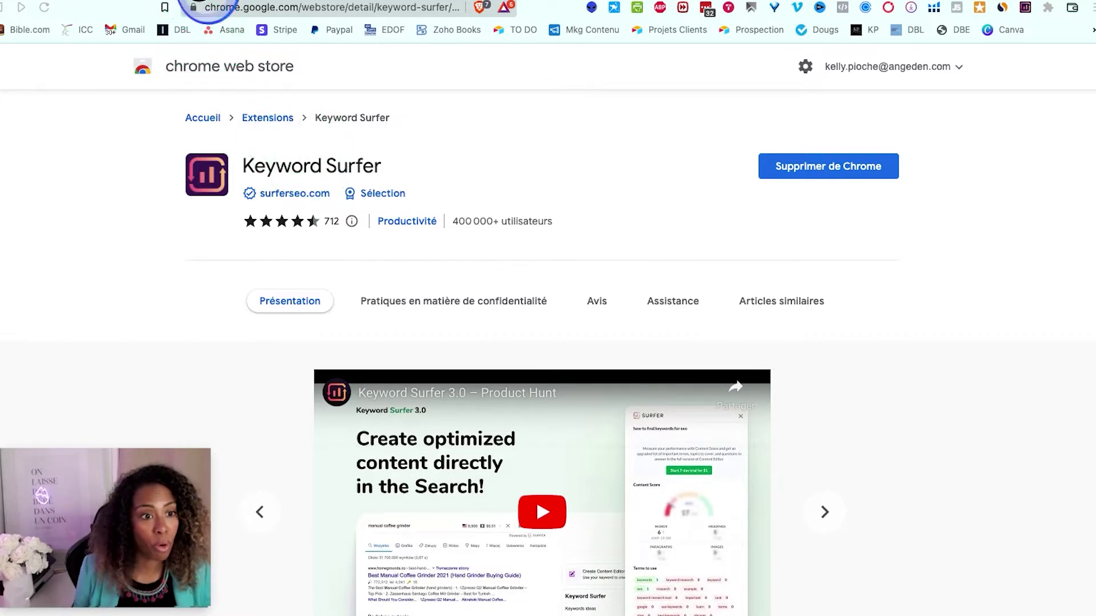
# - Switch to the Google results for "digital marketing" and view the search suggestions for that query
pyautogui.press('super+bracketleft')
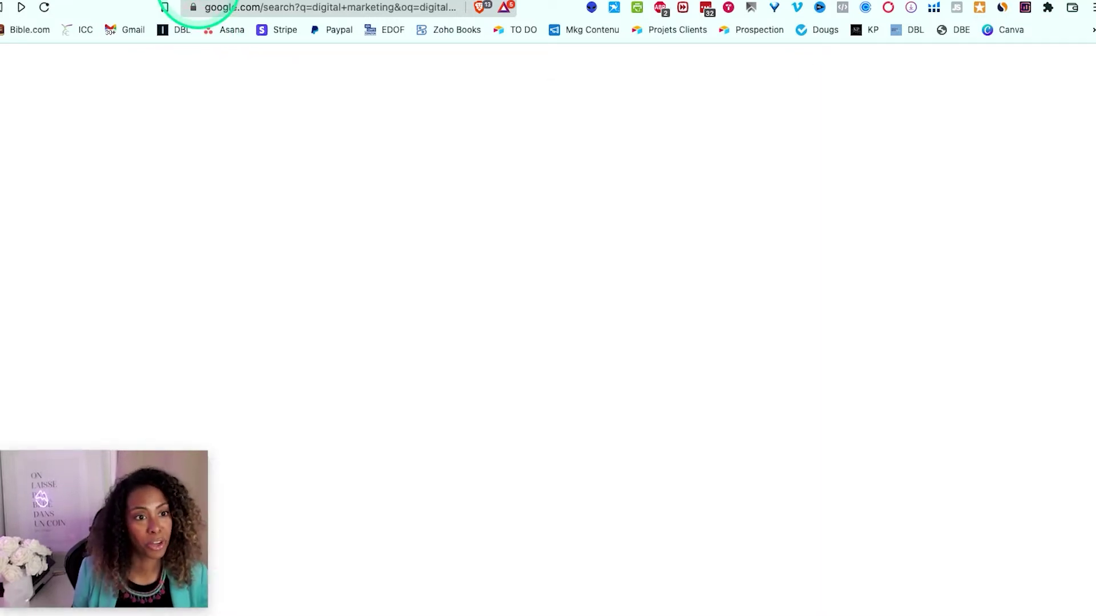
pyautogui.tripleClick(229, 76)
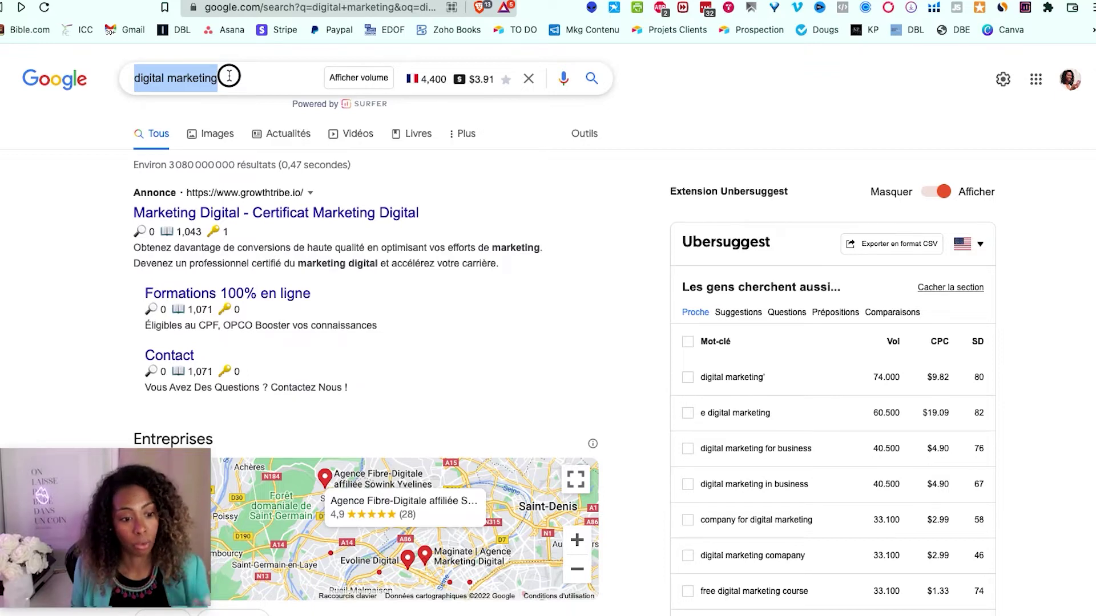
pyautogui.click(230, 76)
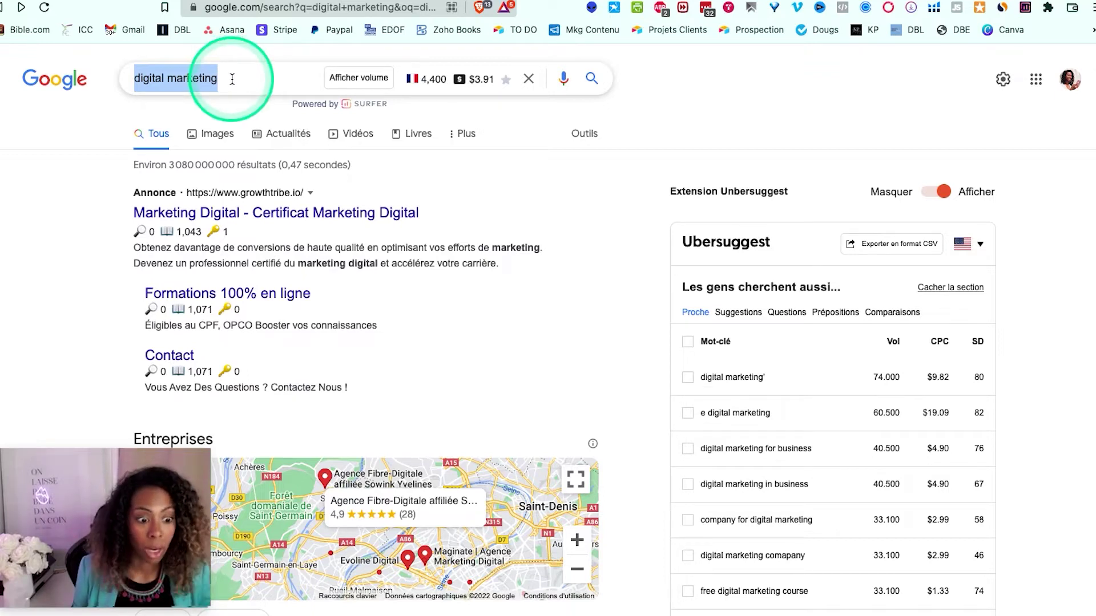
pyautogui.click(232, 79)
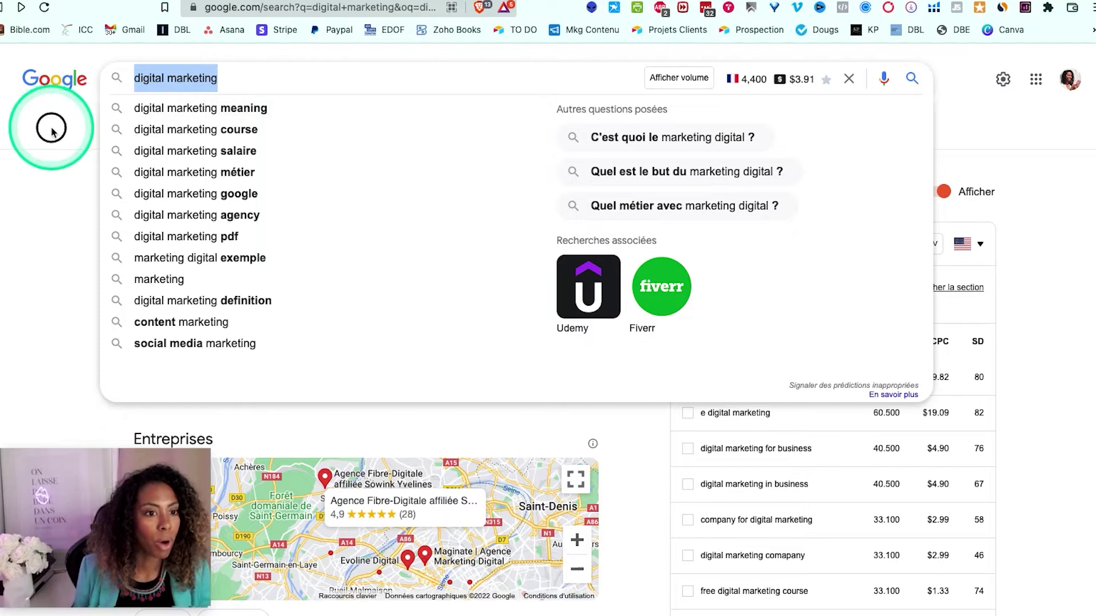
pyautogui.click(64, 169)
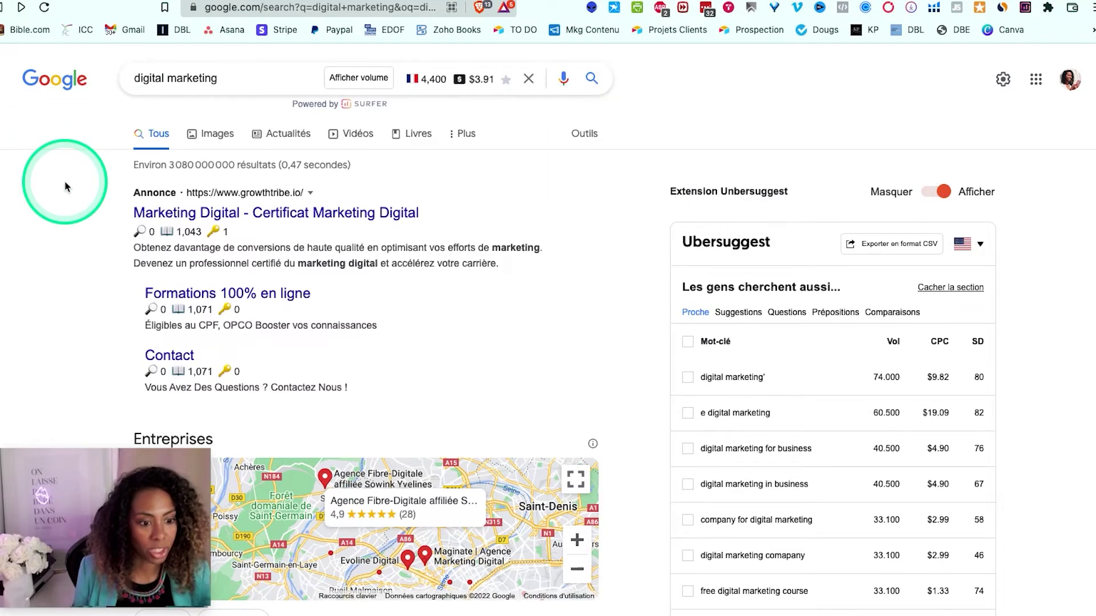
# - Examine the Keyword Surfer keyword ideas beside the search results, including their similarity and search volume
pyautogui.scroll(-10, 619, 288)
pyautogui.scroll(-10, 619, 305)
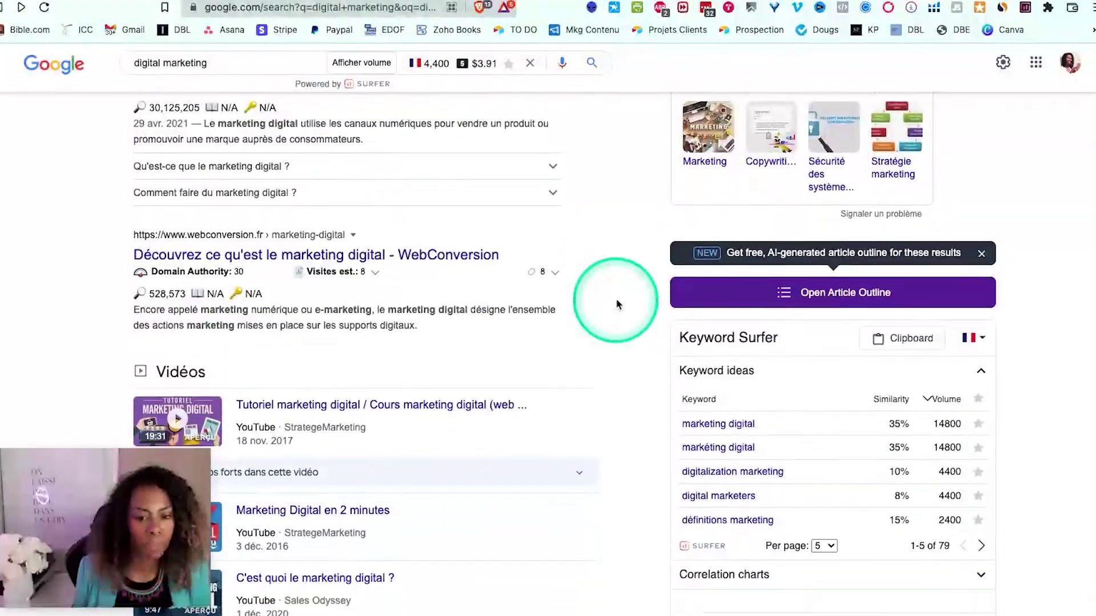
pyautogui.scroll(-1, 617, 303)
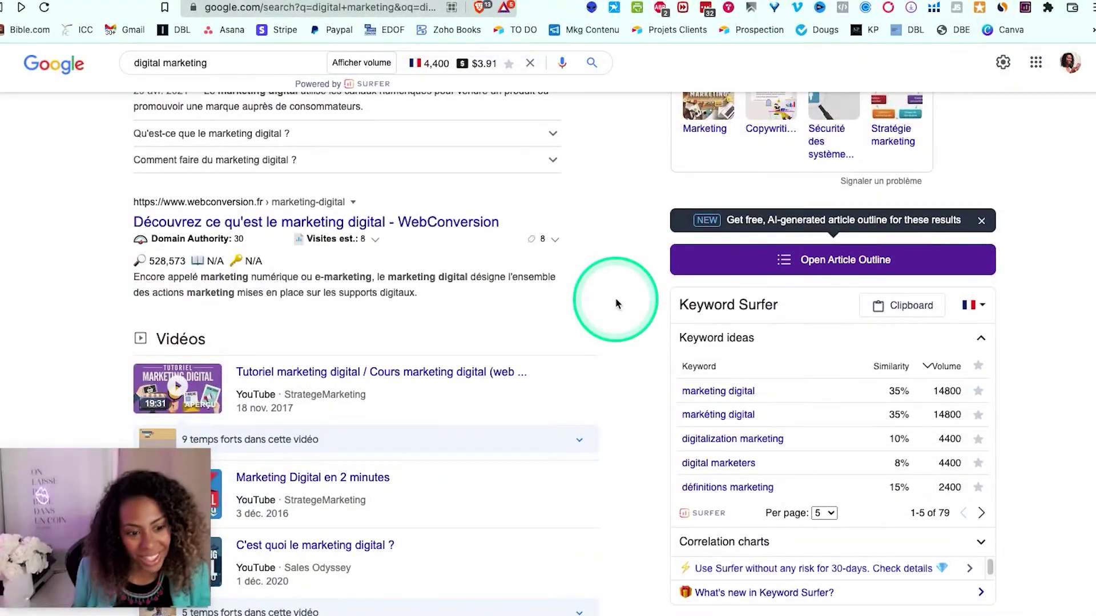
pyautogui.scroll(-1, 656, 285)
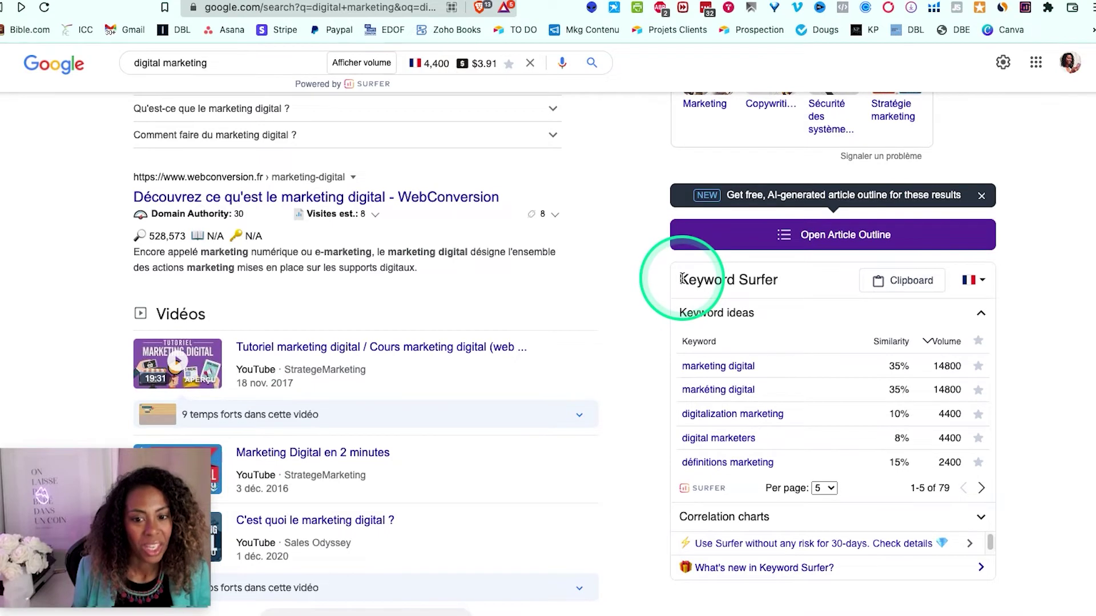
pyautogui.moveTo(682, 278); pyautogui.dragTo(783, 280)
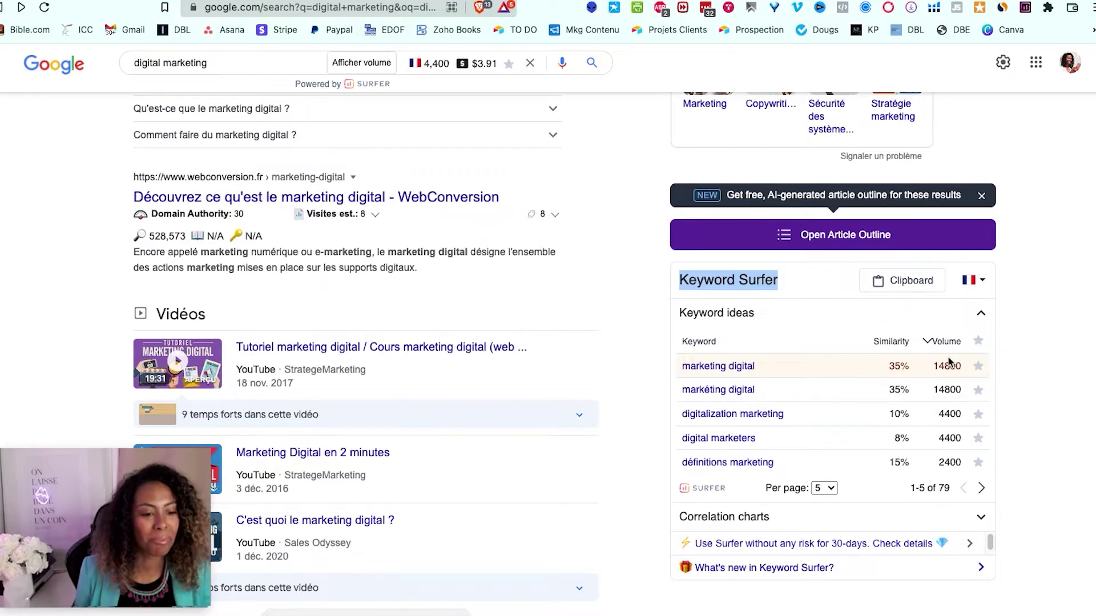
pyautogui.click(949, 362)
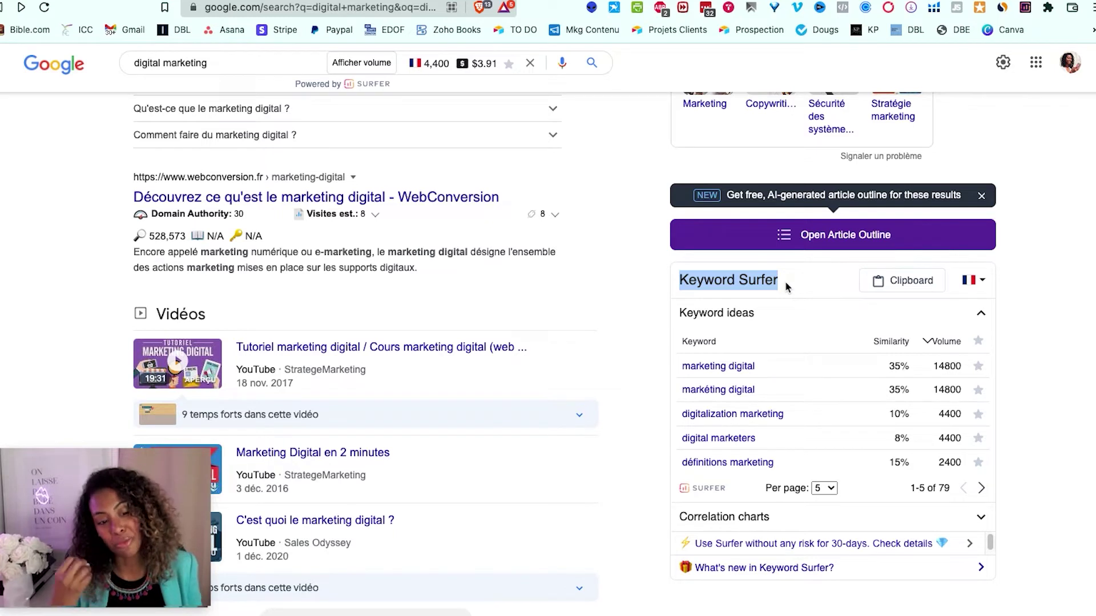
# - Open the Surfer article outline generator for "marketing digital" in France and read through the suggested H1 and H2 headings
pyautogui.click(805, 238)
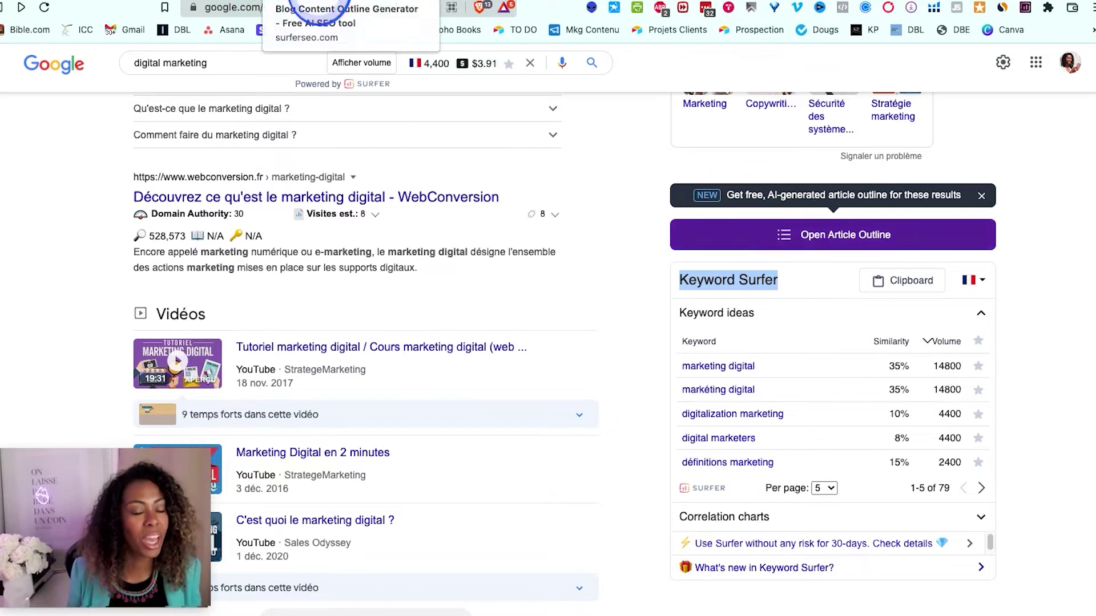
pyautogui.click(306, 2)
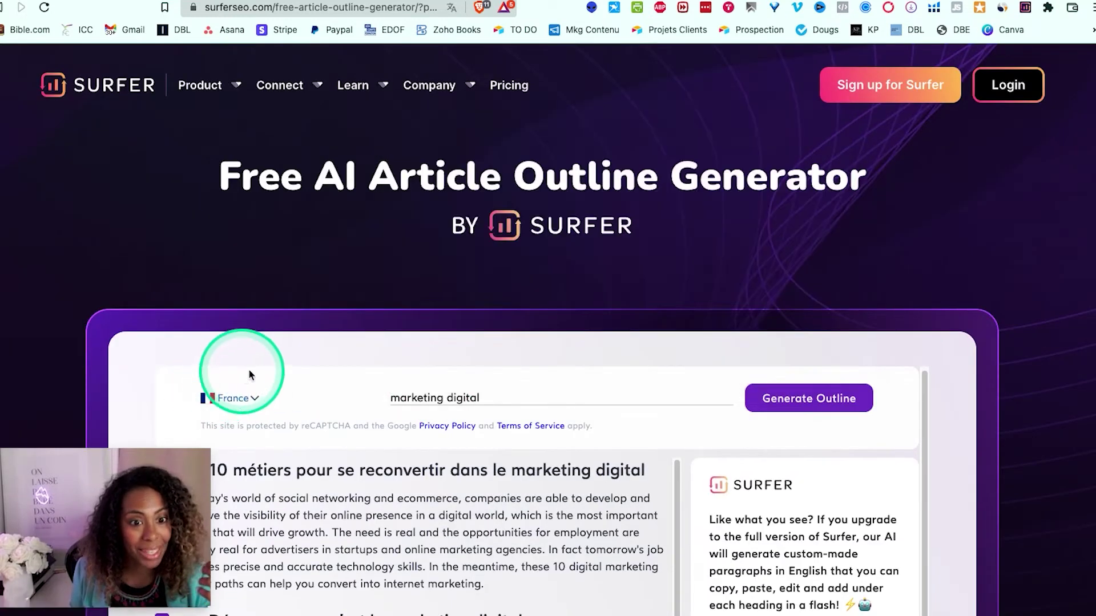
pyautogui.scroll(-2, 268, 367)
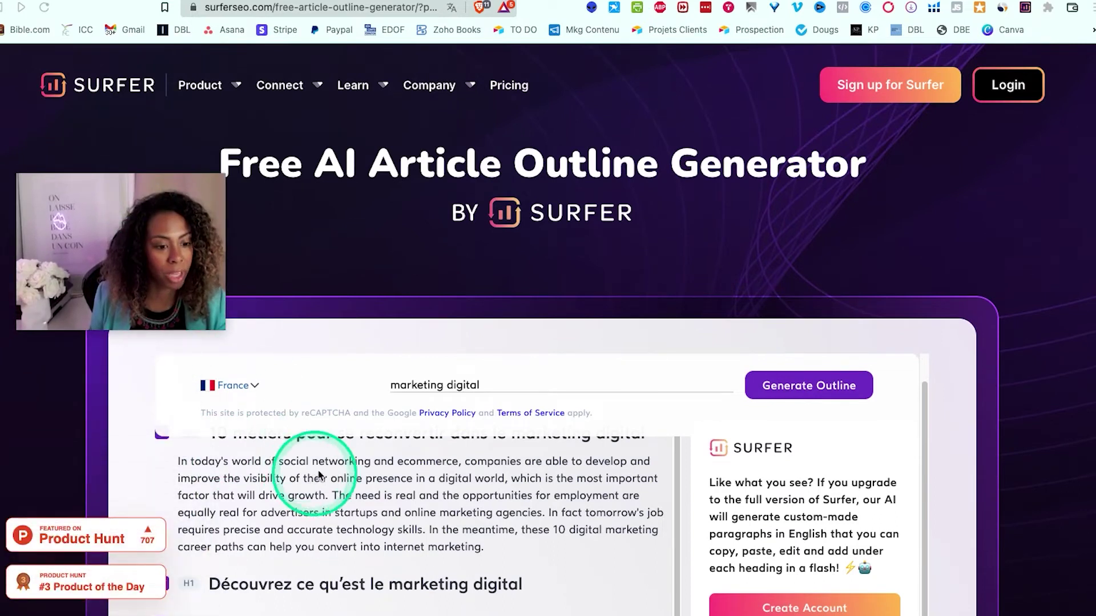
pyautogui.scroll(1, 391, 520)
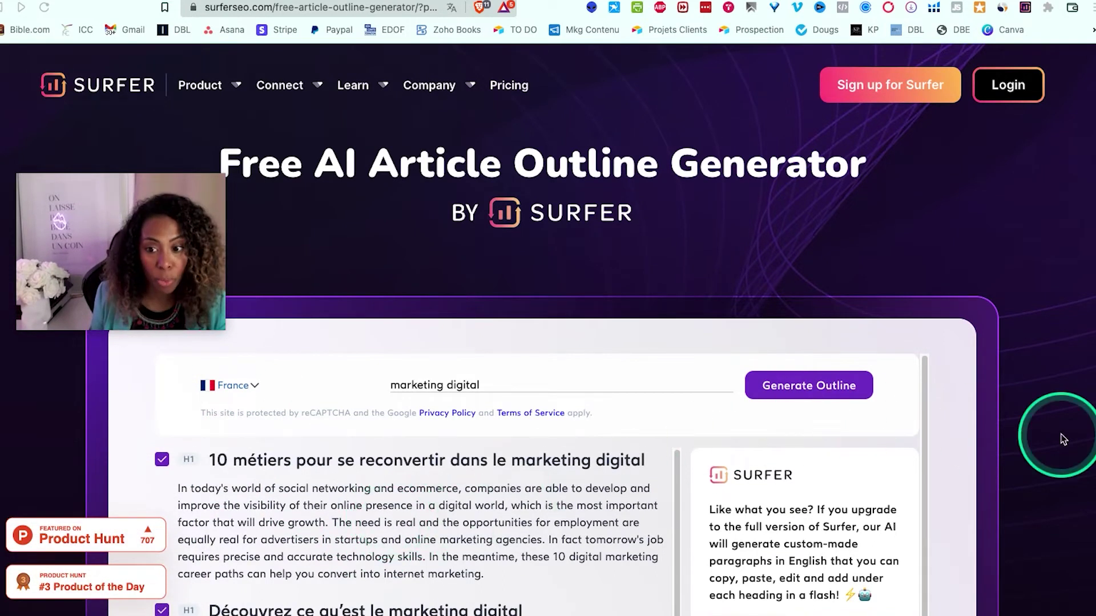
pyautogui.scroll(-1, 1062, 440)
pyautogui.scroll(-1, 1061, 439)
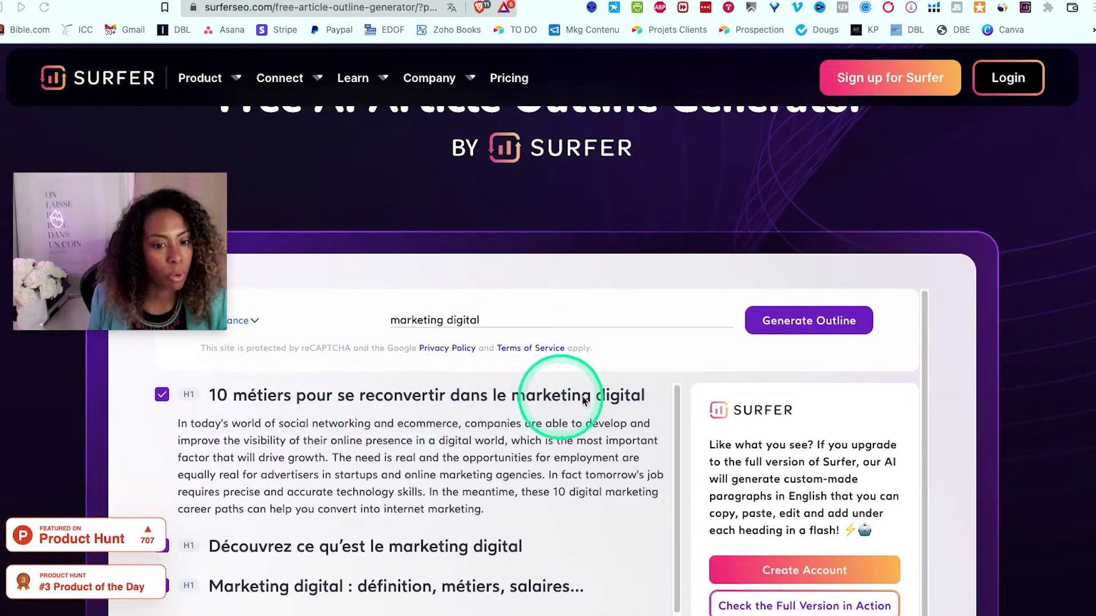
pyautogui.scroll(-3, 594, 457)
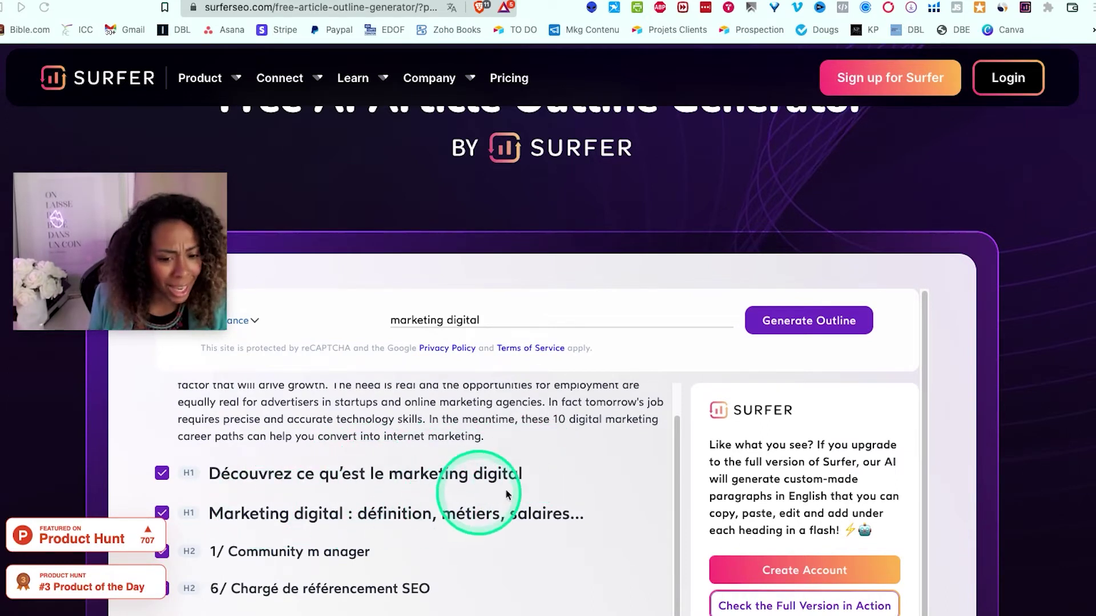
pyautogui.scroll(-1, 329, 535)
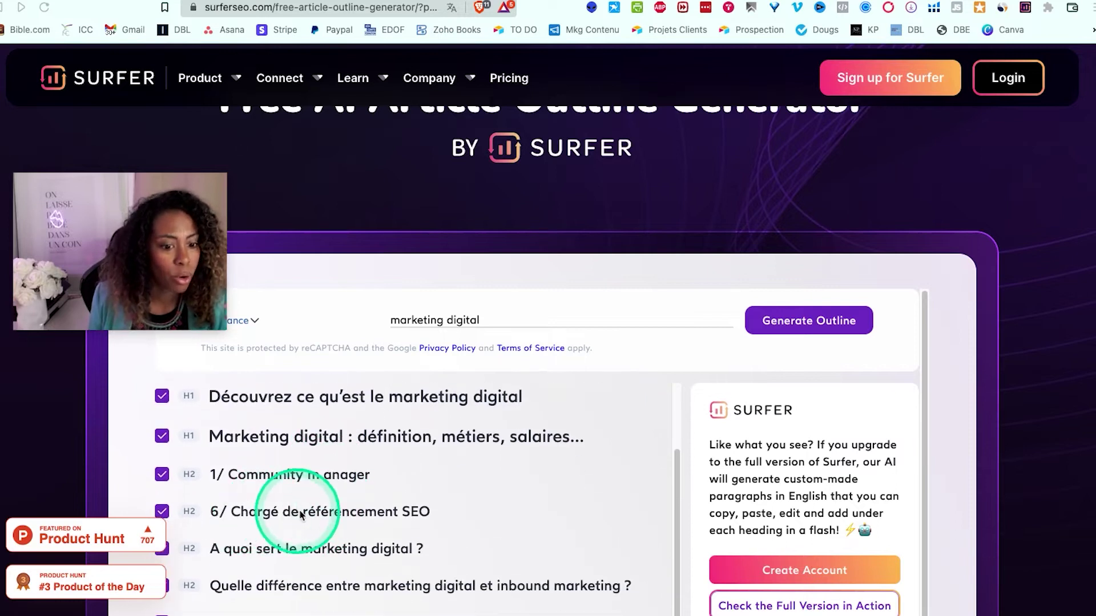
pyautogui.scroll(-5, 379, 513)
pyautogui.scroll(-1, 395, 514)
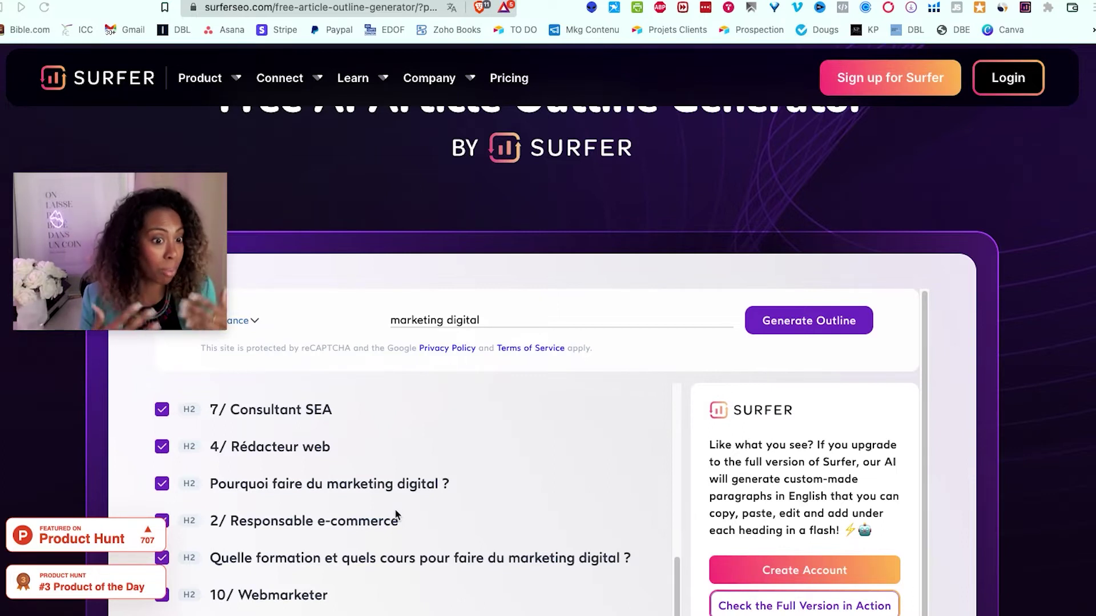
pyautogui.click(396, 515)
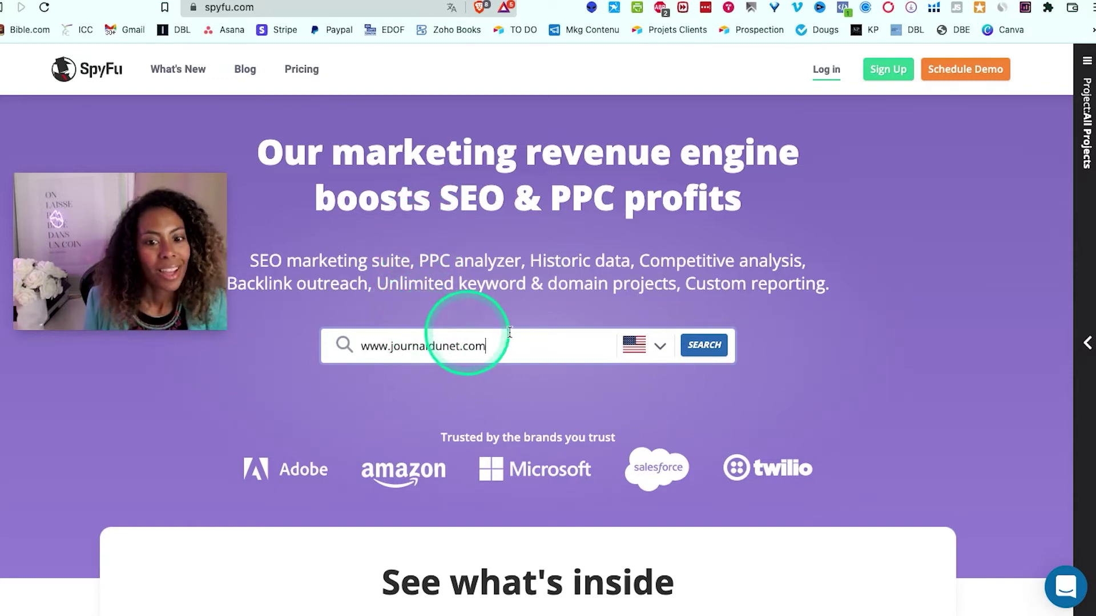
pyautogui.click(659, 348)
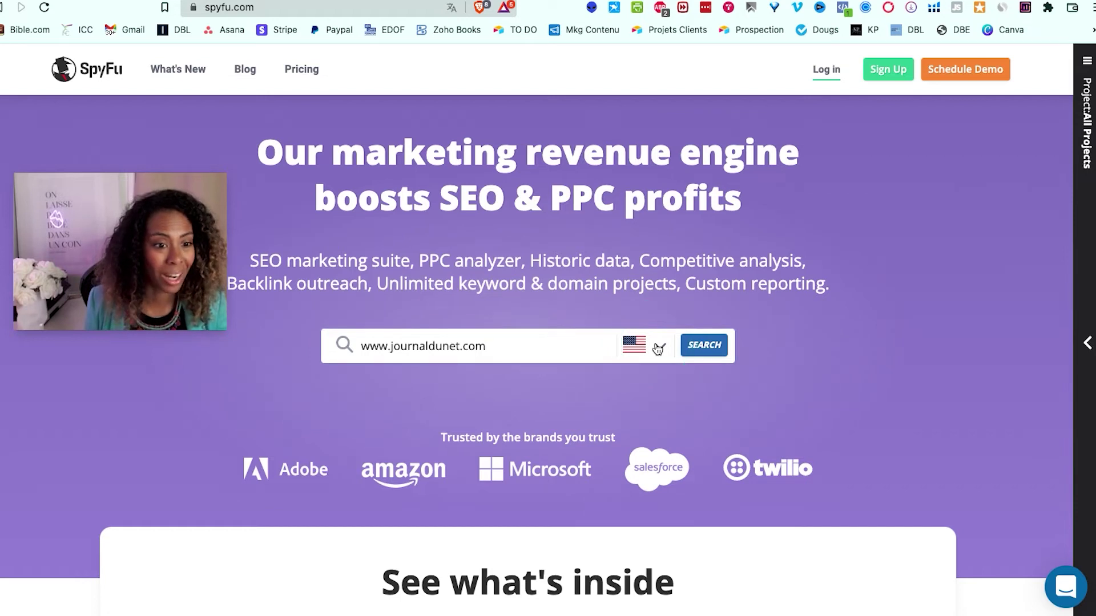
pyautogui.click(659, 347)
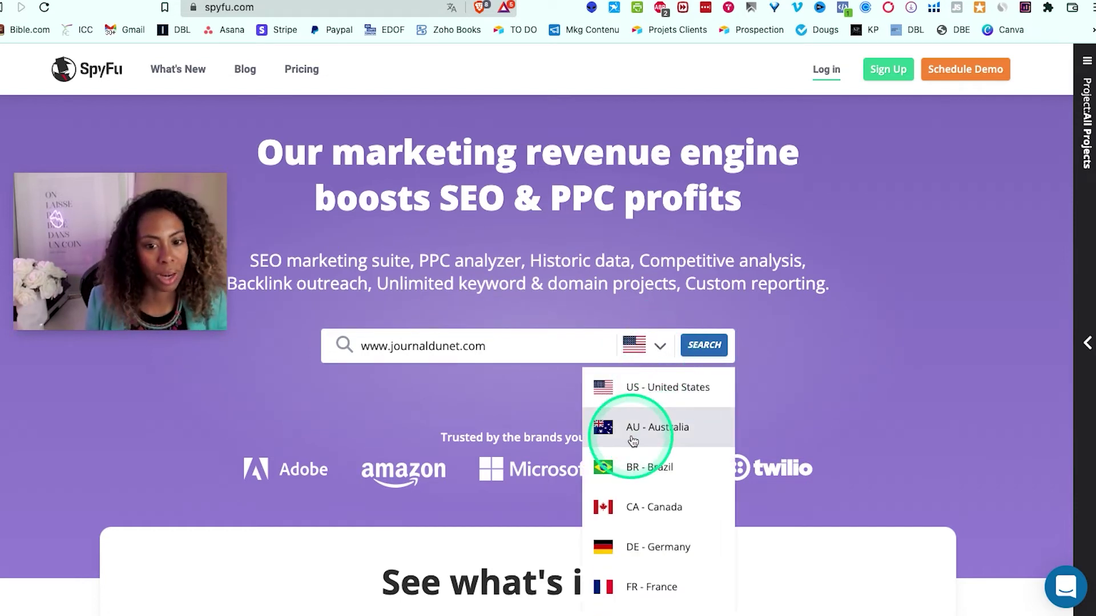
pyautogui.click(607, 584)
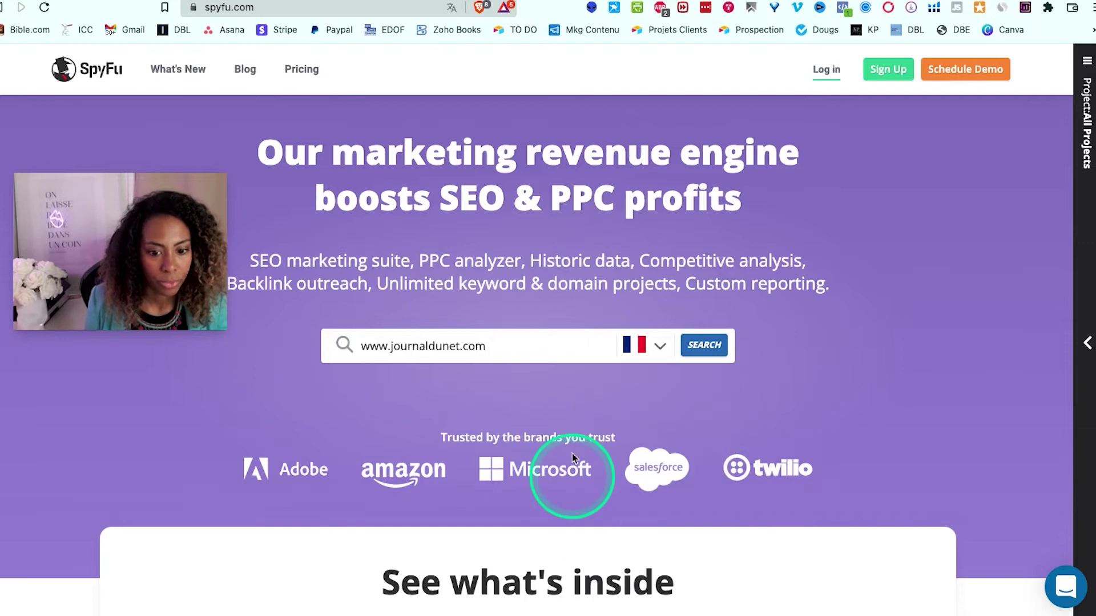
pyautogui.click(715, 346)
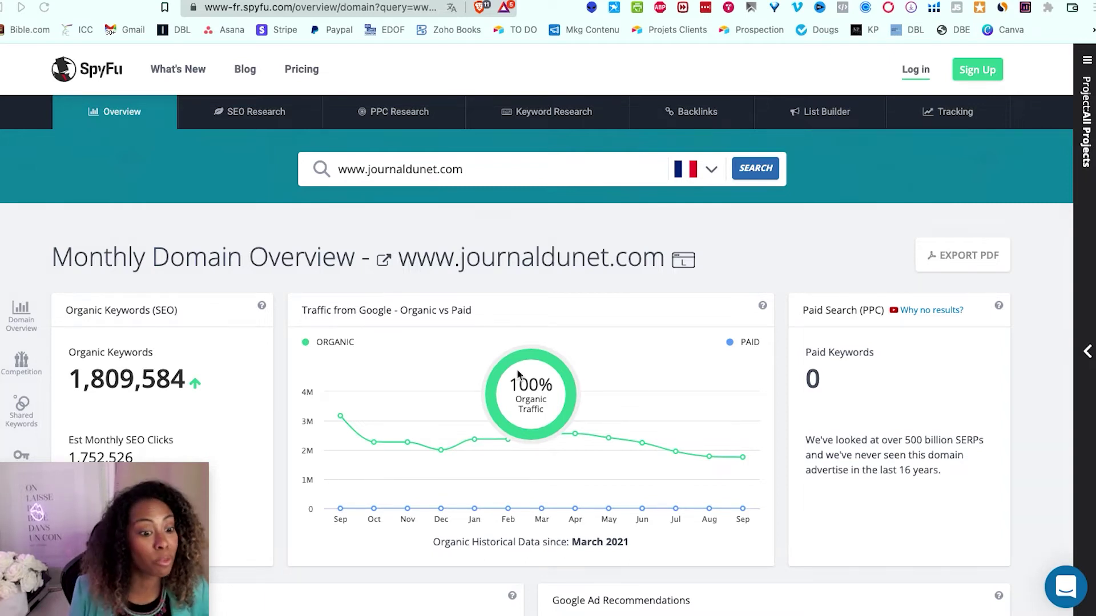
# - Examine the domain's organic traffic, keyword gainers and losers, organic competitors and shared keywords in the monthly overview
pyautogui.scroll(-5, 714, 394)
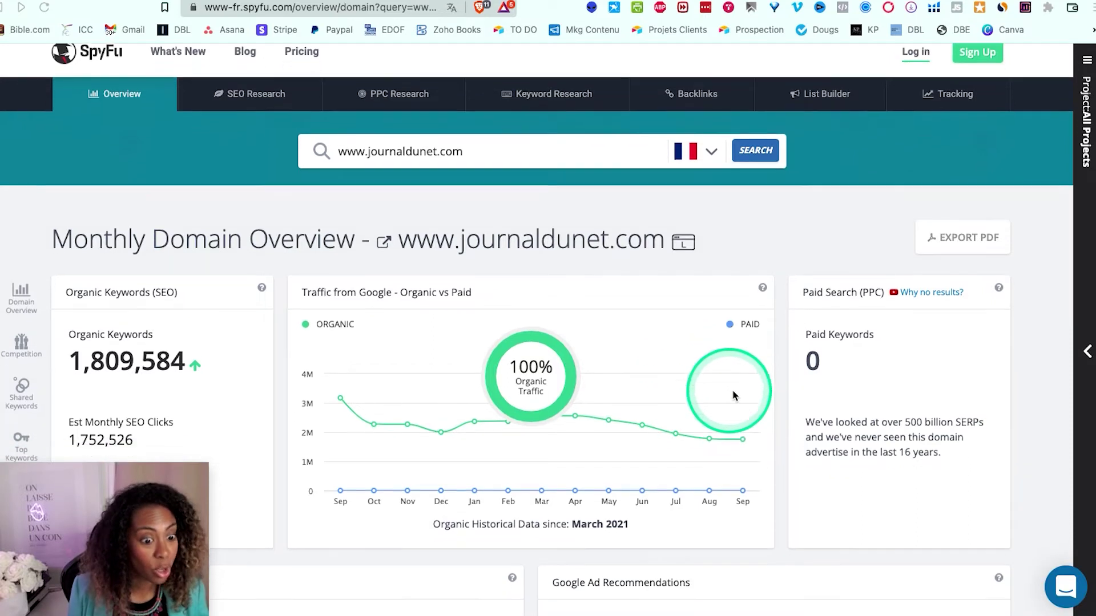
pyautogui.scroll(-4, 736, 392)
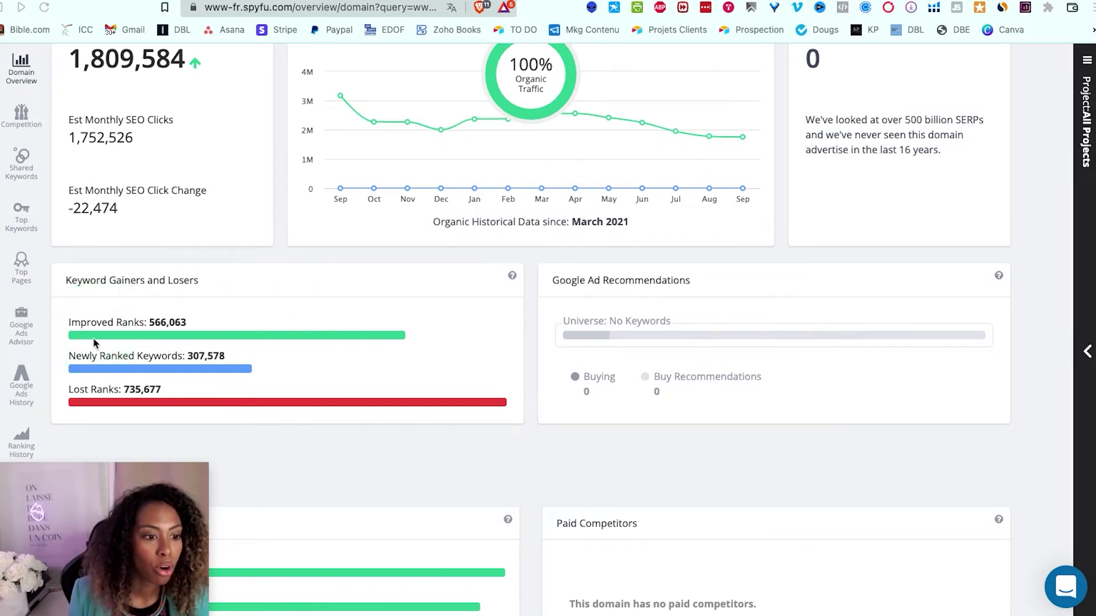
pyautogui.scroll(-5, 354, 392)
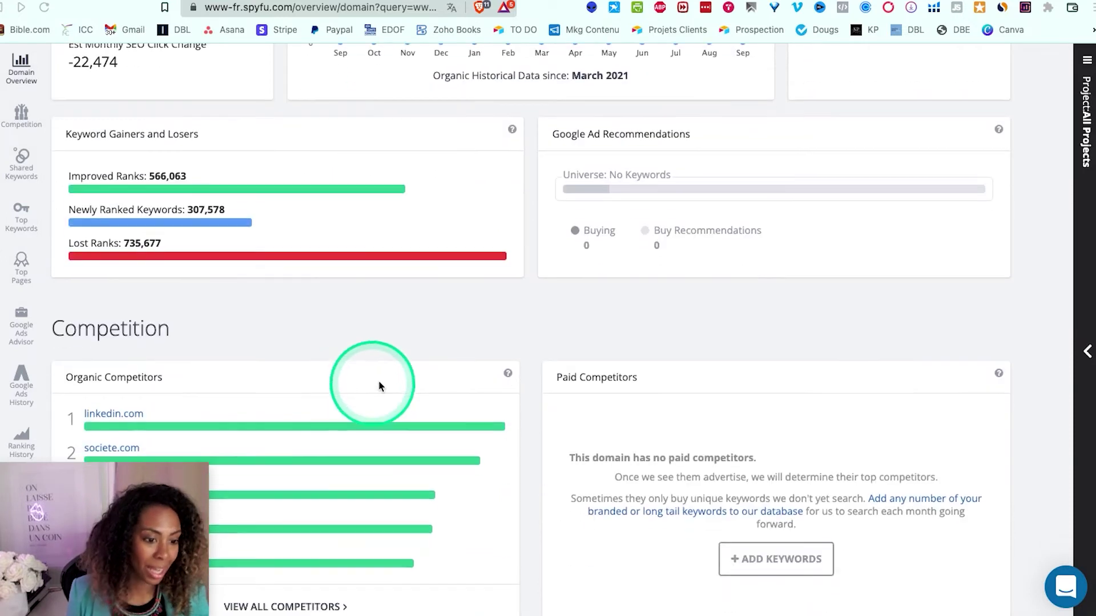
pyautogui.scroll(-2, 383, 381)
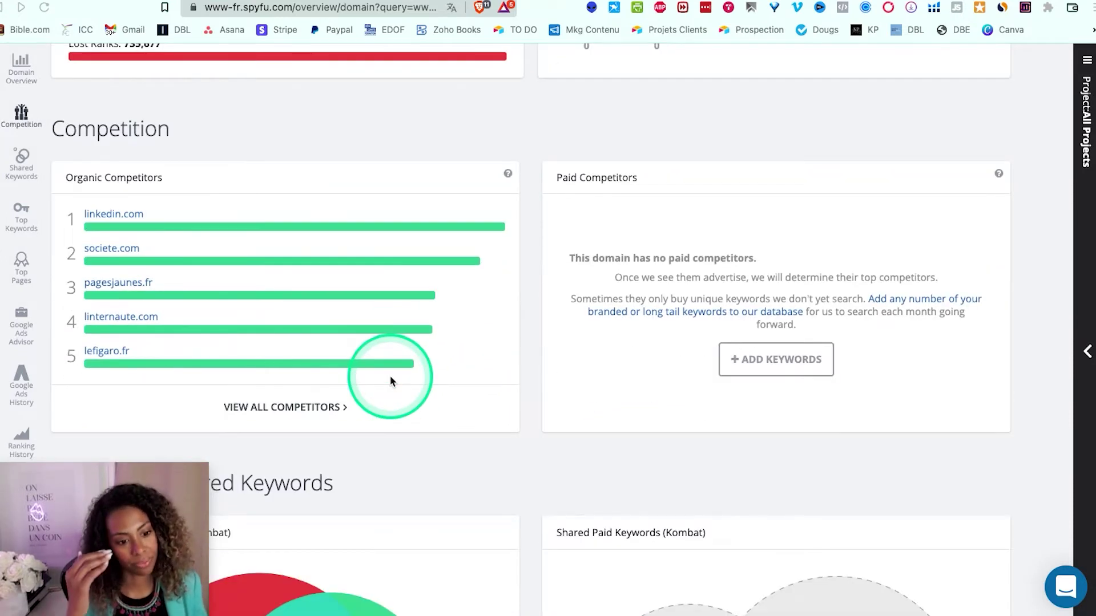
pyautogui.scroll(-7, 361, 337)
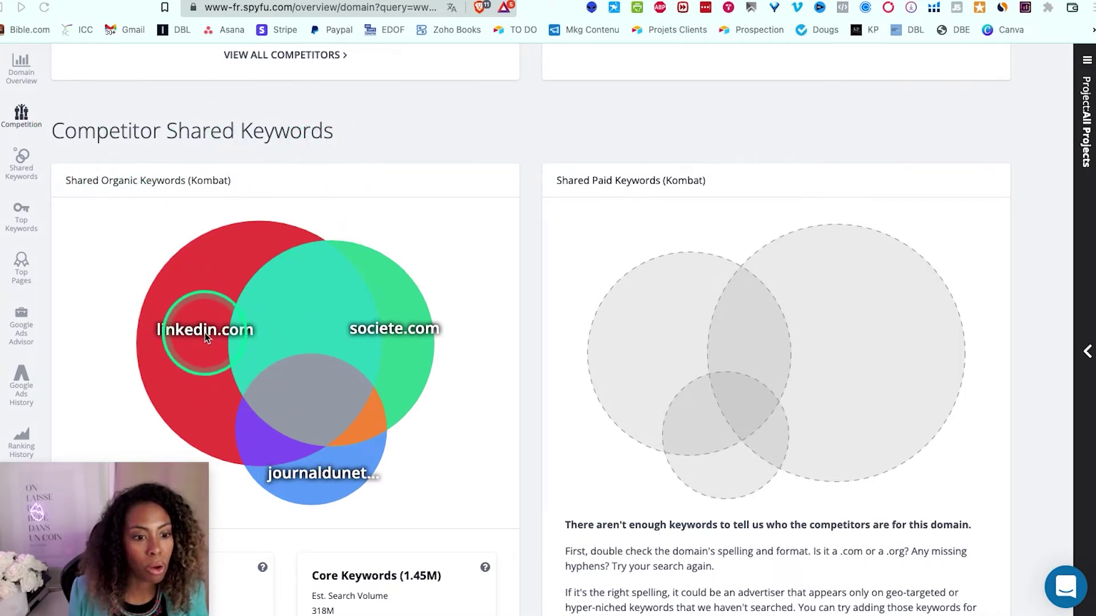
pyautogui.scroll(-8, 359, 367)
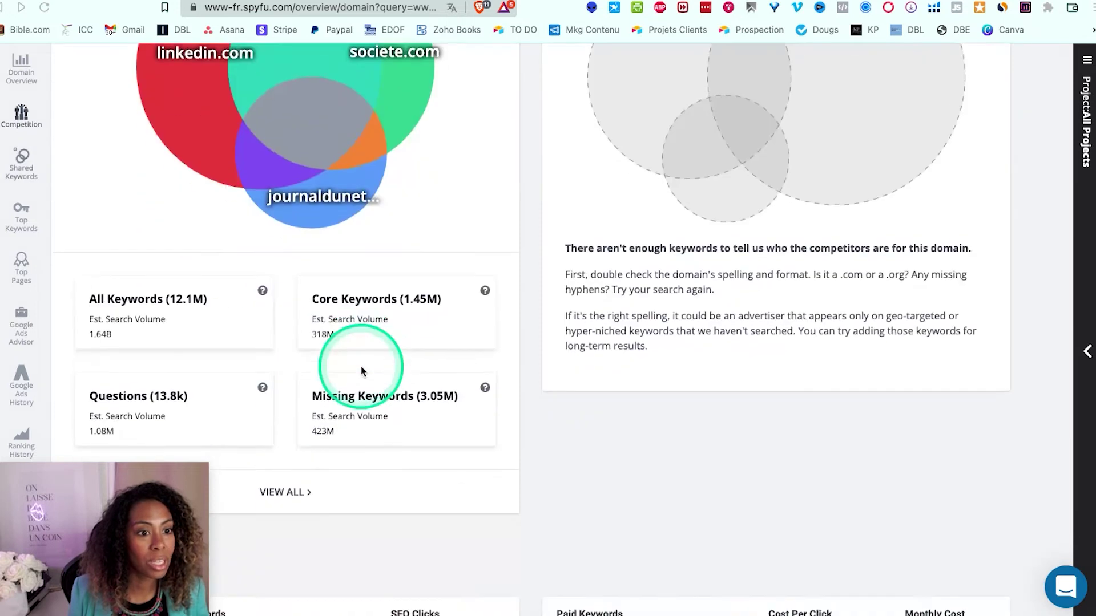
# - Examine the domain's top organic keywords, top pages and Google Ads recommendations, and return to the start of the overview
pyautogui.scroll(-5, 471, 384)
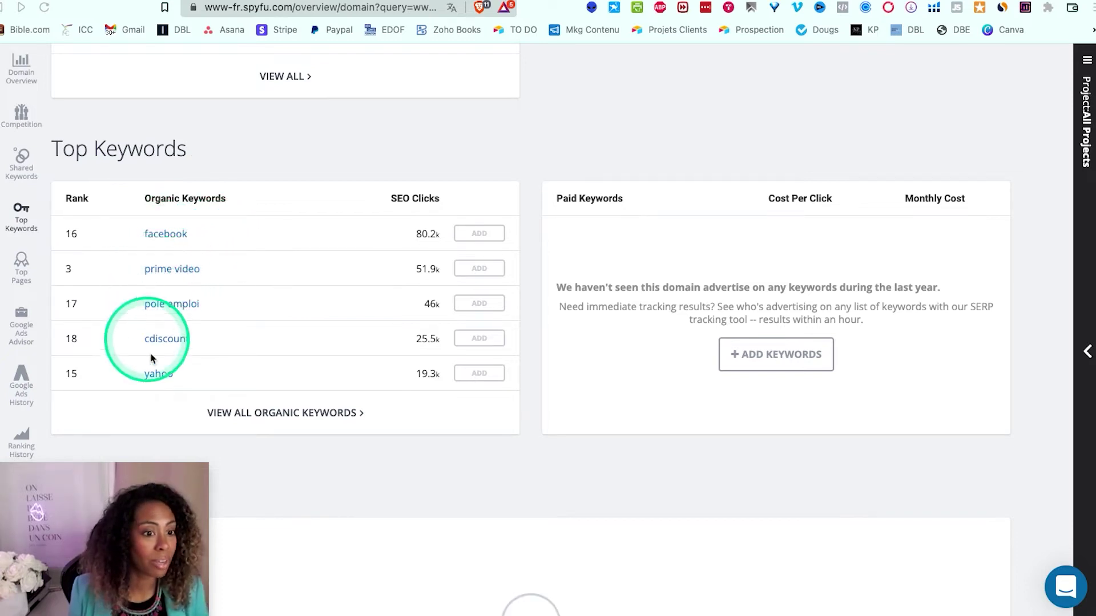
pyautogui.scroll(-3, 313, 351)
pyautogui.scroll(1, 293, 240)
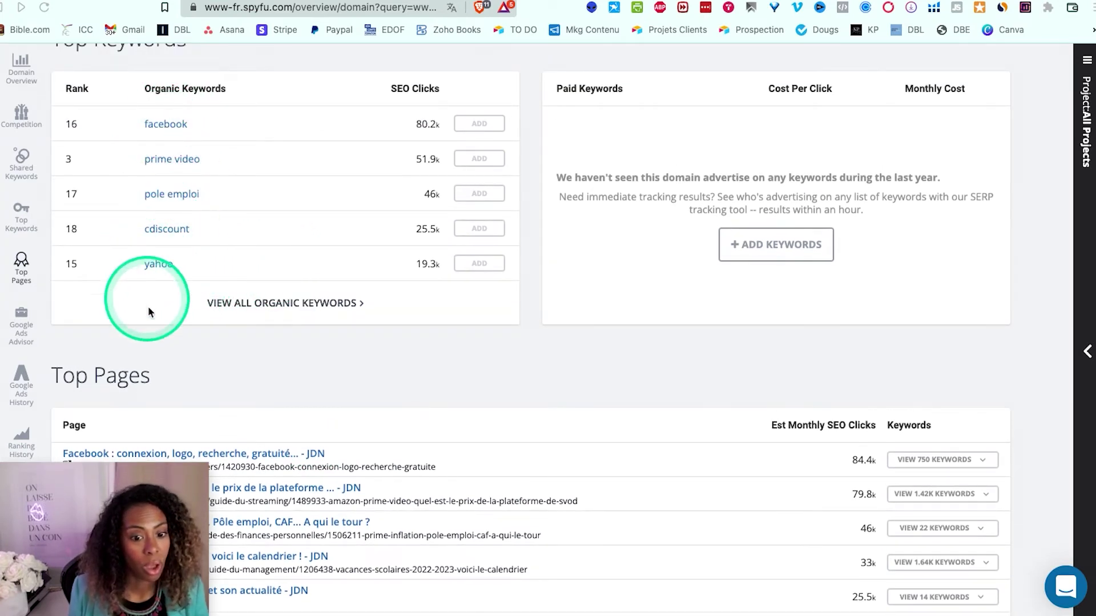
pyautogui.scroll(1, 188, 294)
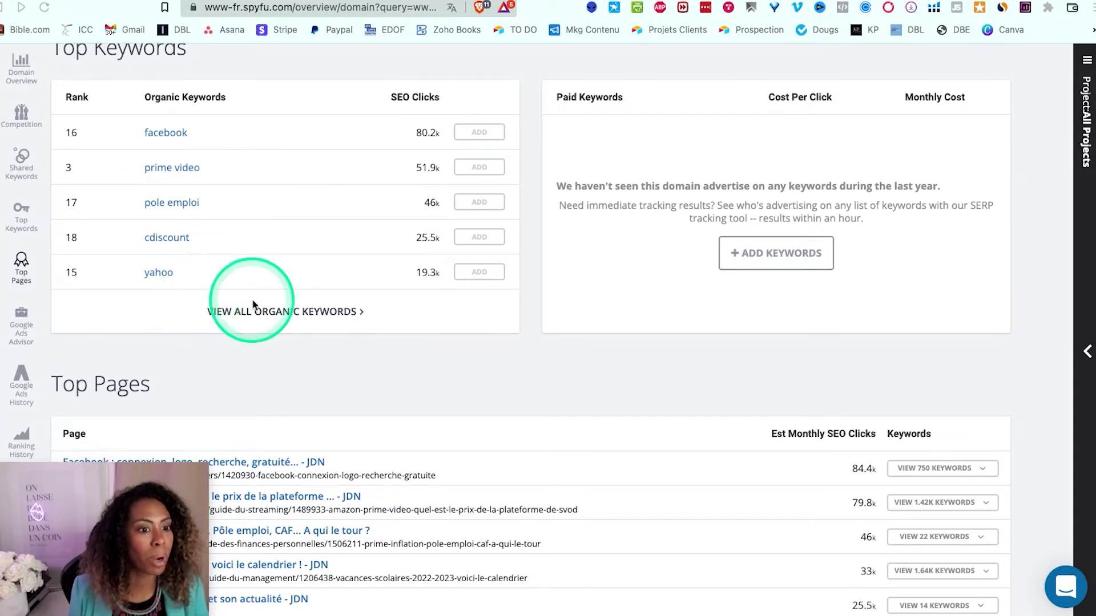
pyautogui.scroll(-10, 269, 299)
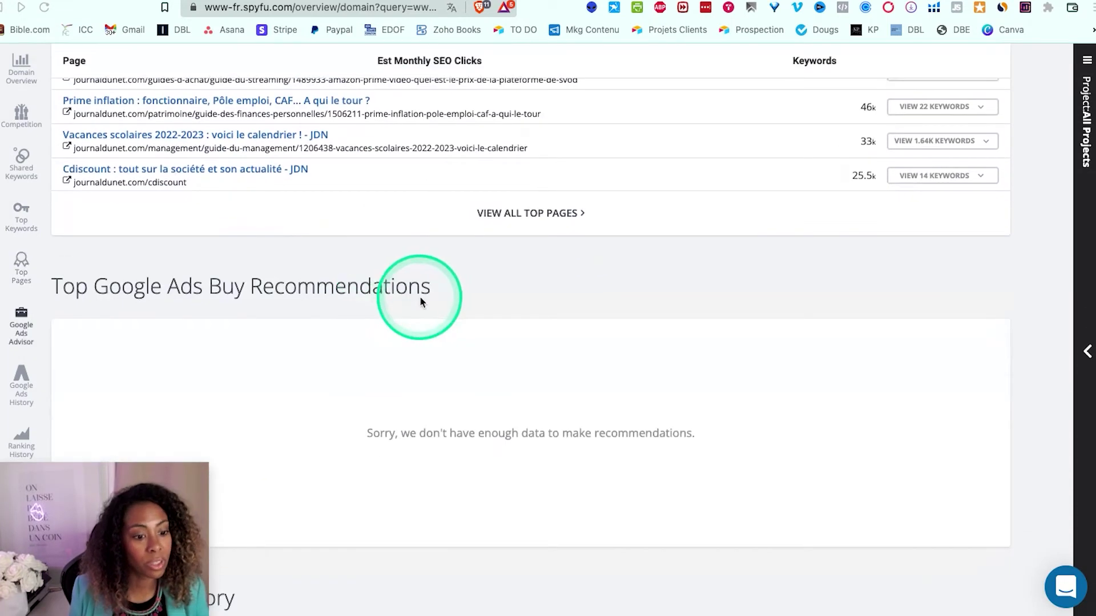
pyautogui.scroll(15, 419, 296)
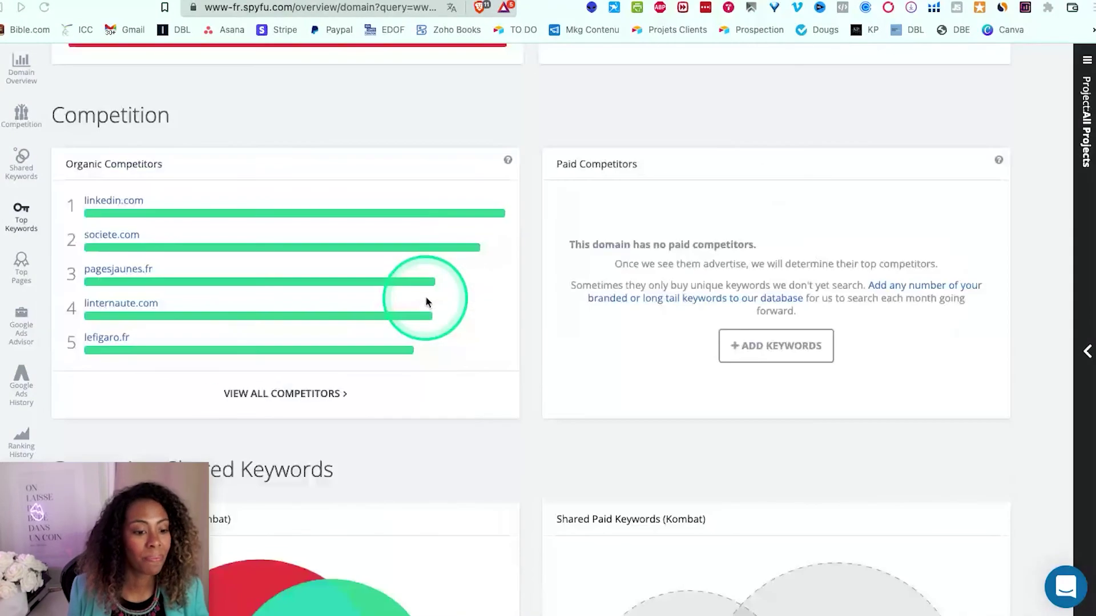
pyautogui.scroll(15, 426, 296)
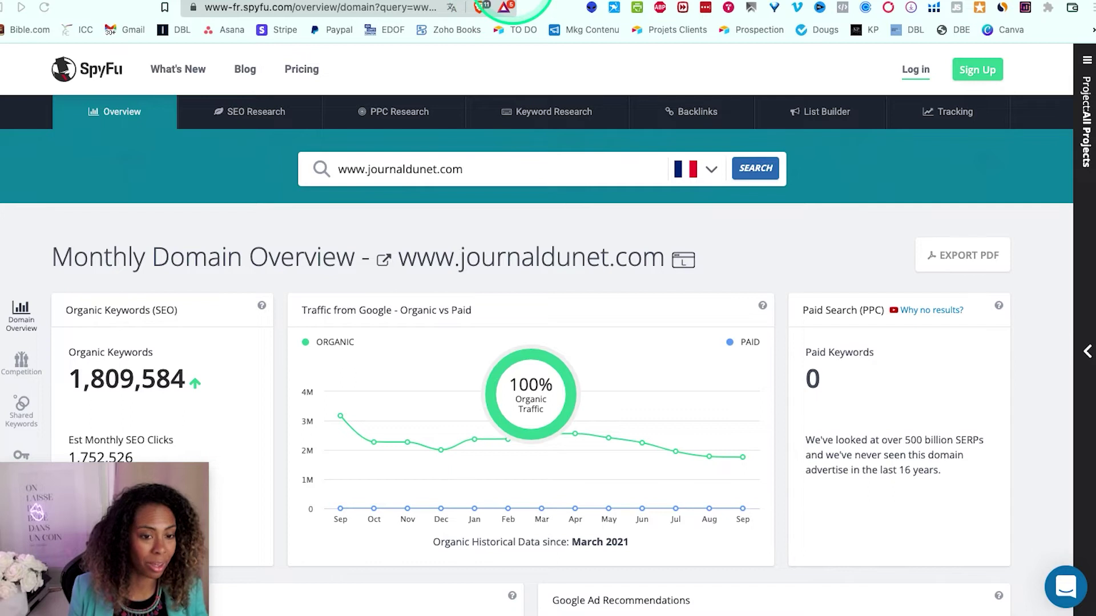
# - Switch to Keyword Tool (keywordtool.io) and enter "marketing digital" as the Google keyword
pyautogui.click(516, 0)
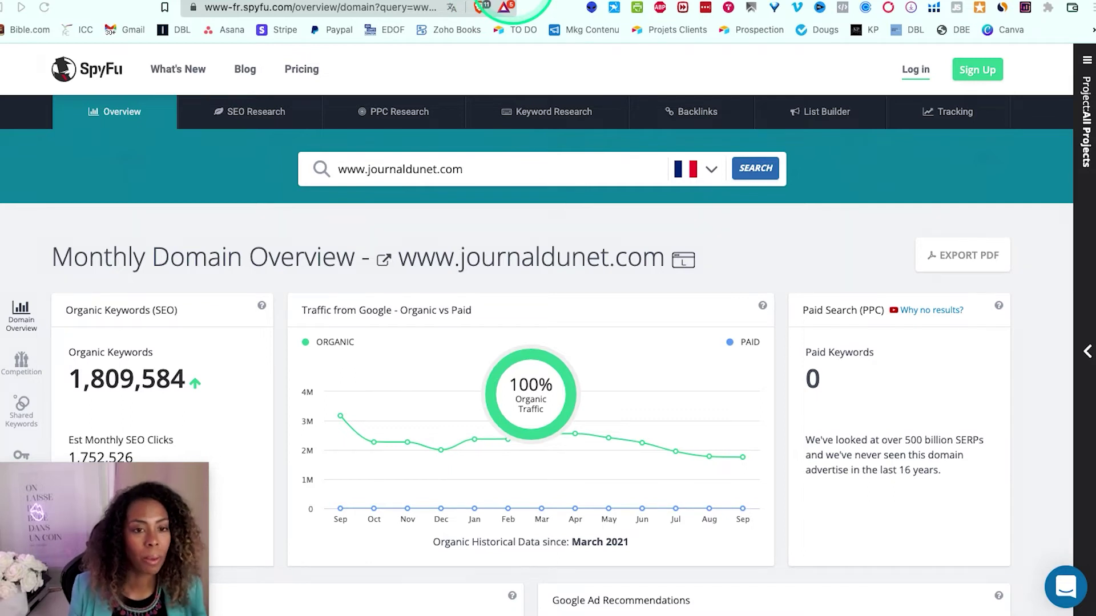
pyautogui.click(323, 305)
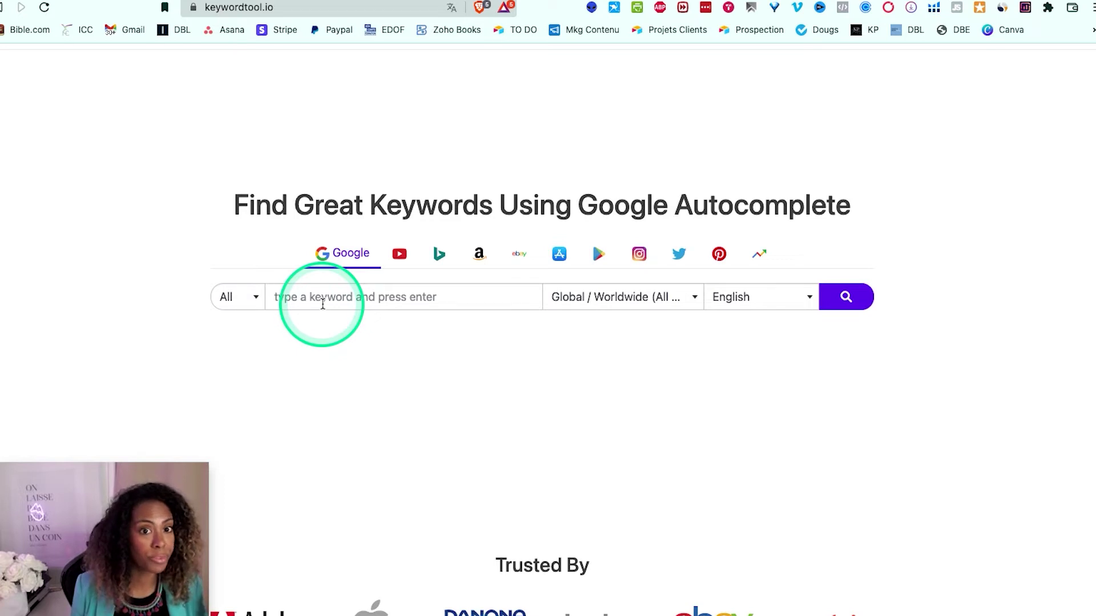
pyautogui.click(318, 300)
pyautogui.write('marketing')
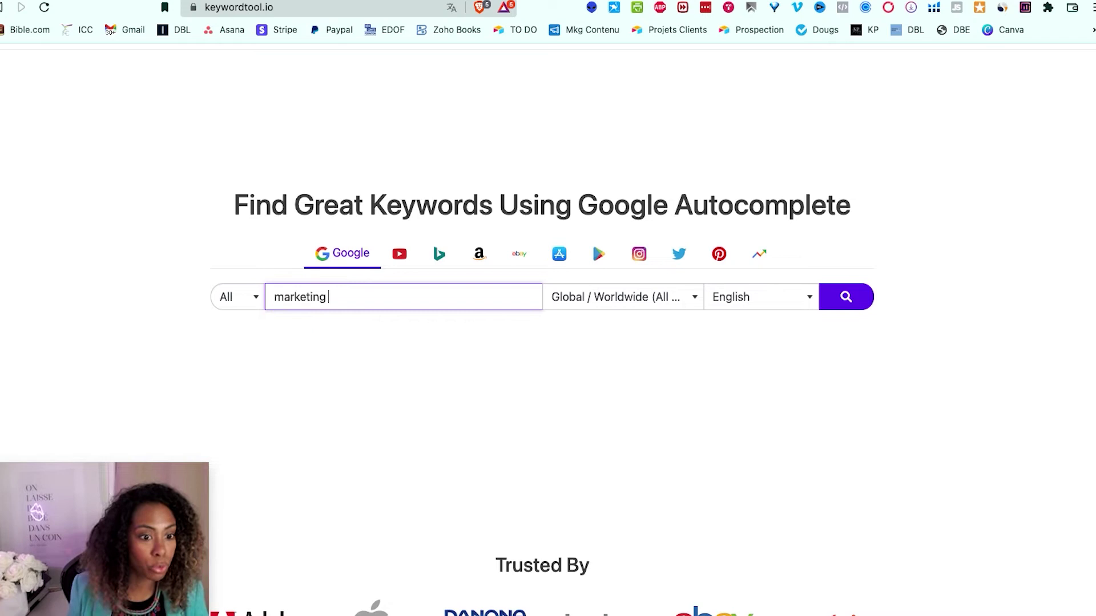
pyautogui.write(' digital')
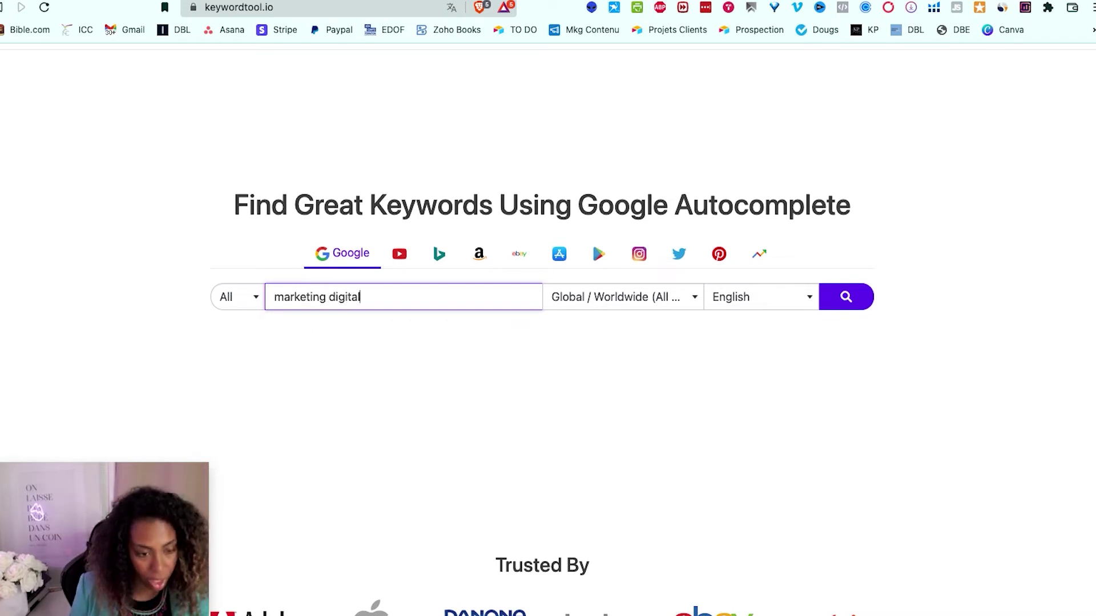
pyautogui.click(318, 301)
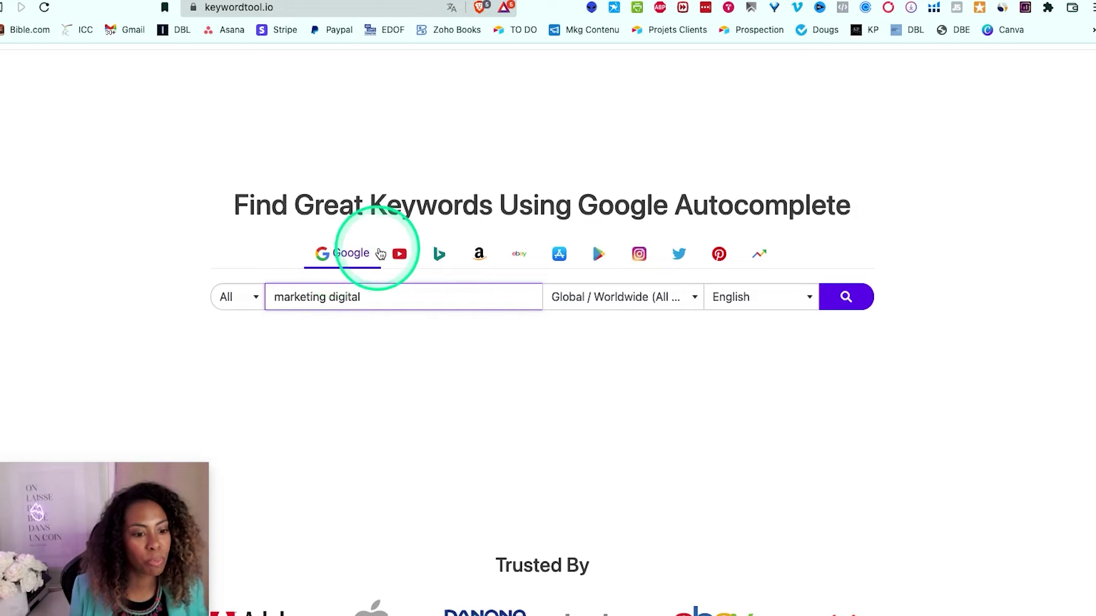
# - Set the language to French - Français and run the Google keyword search across Global / Worldwide
pyautogui.click(401, 256)
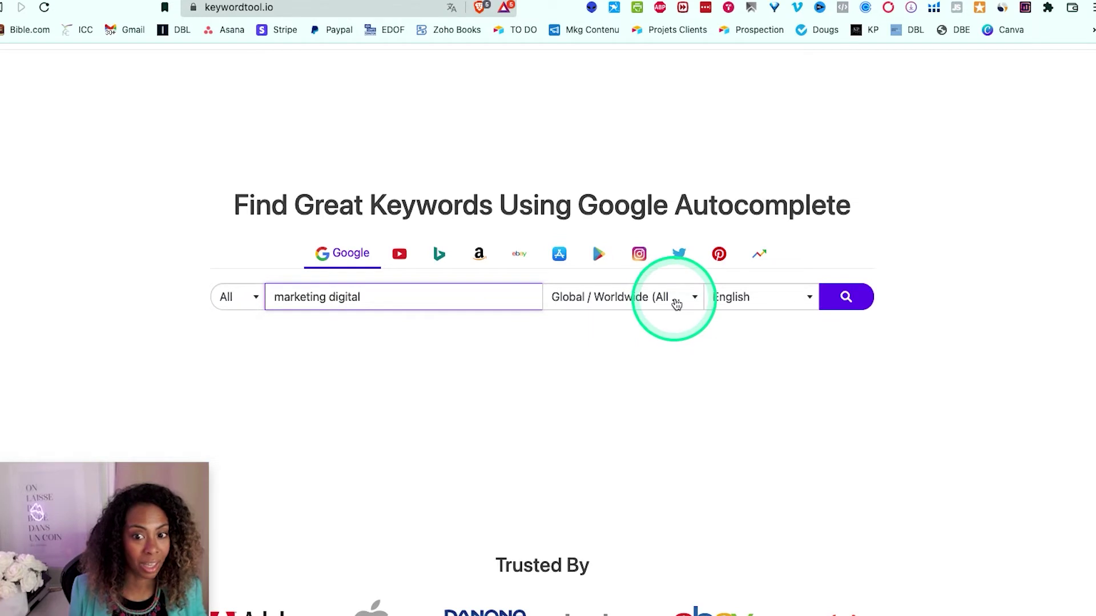
pyautogui.click(695, 304)
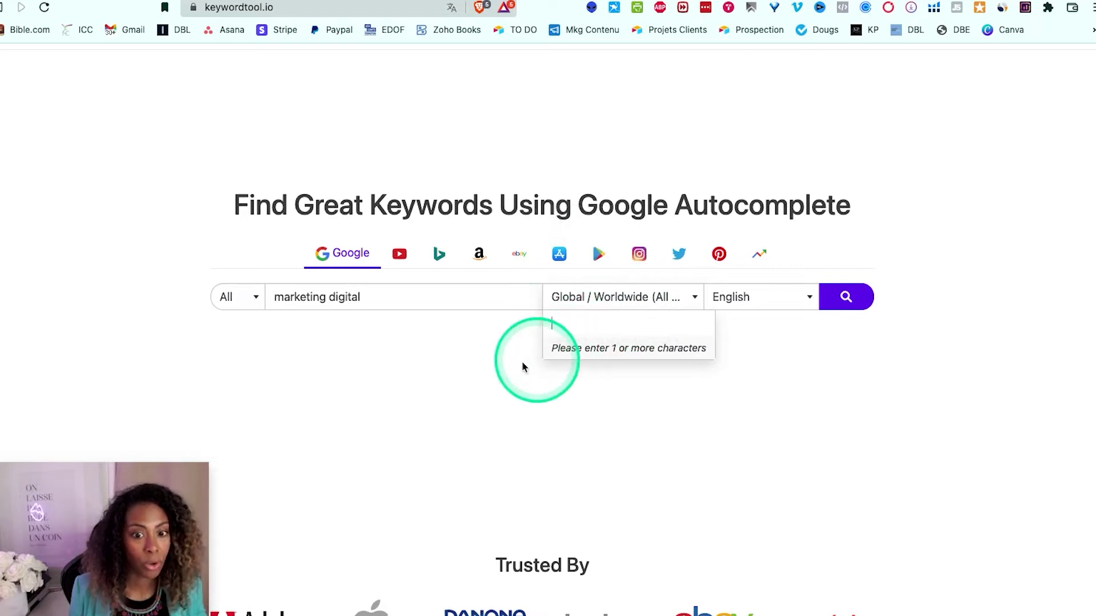
pyautogui.click(473, 350)
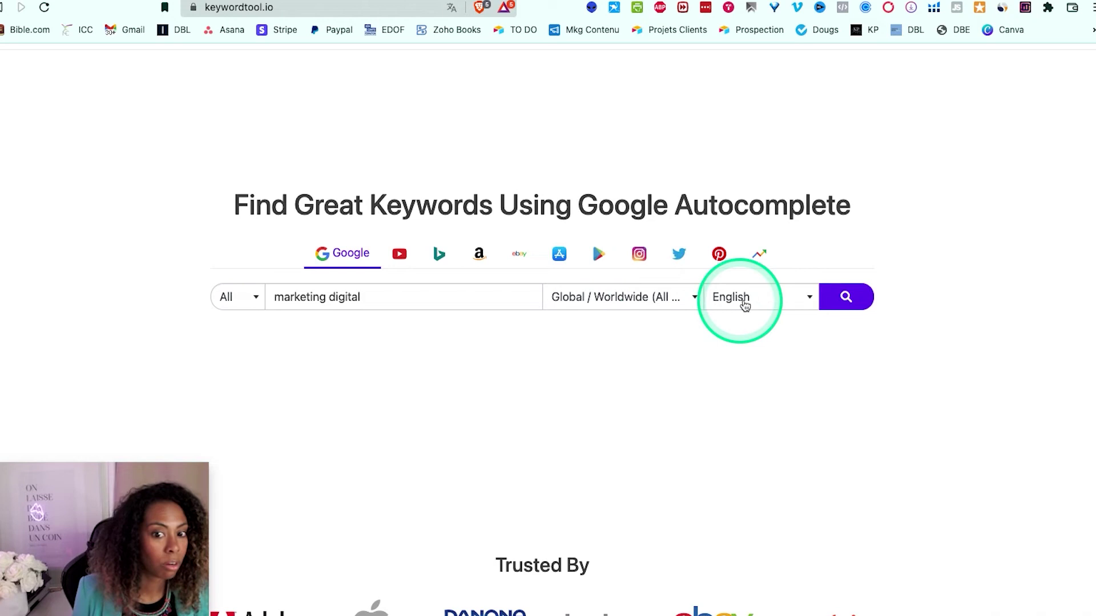
pyautogui.click(798, 301)
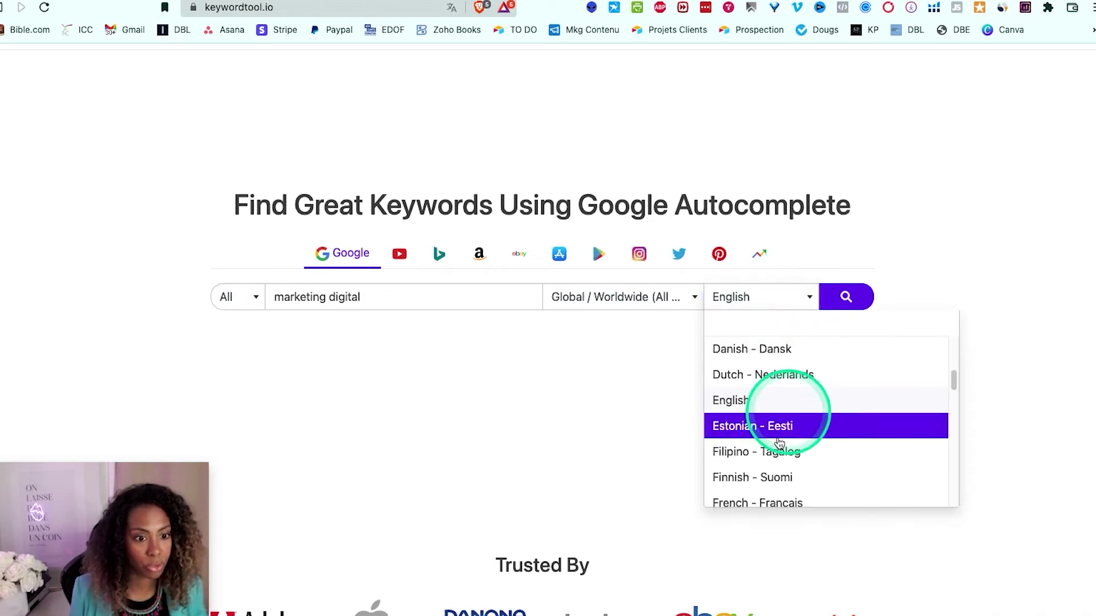
pyautogui.scroll(-1, 801, 472)
pyautogui.click(770, 484)
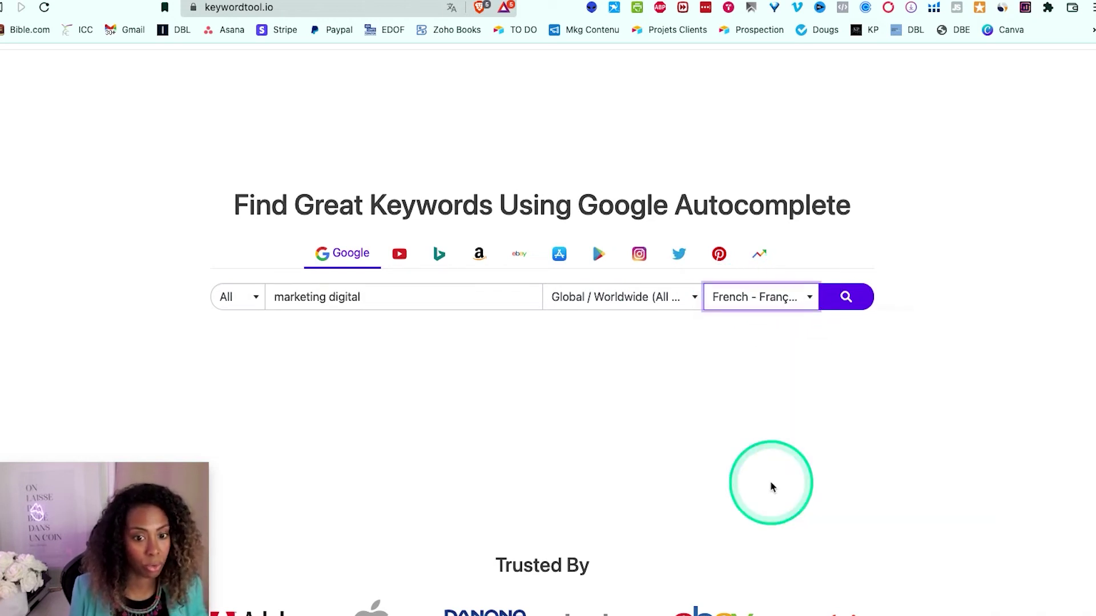
pyautogui.click(855, 298)
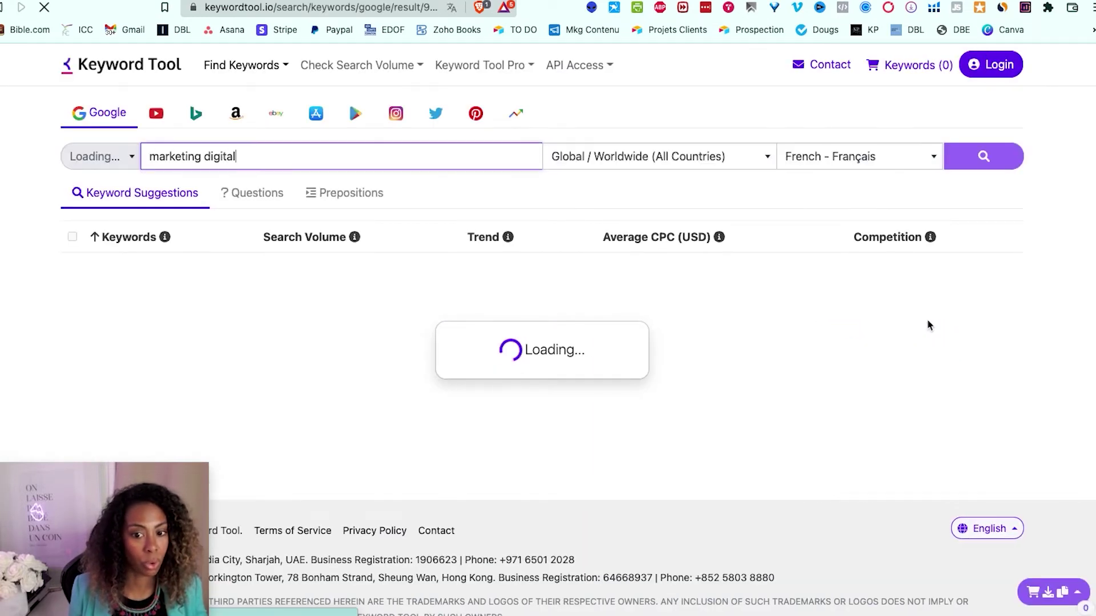
# - Examine the keyword suggestions for "marketing digital" with their search volume, trend, average CPC and competition
pyautogui.scroll(-3, 225, 339)
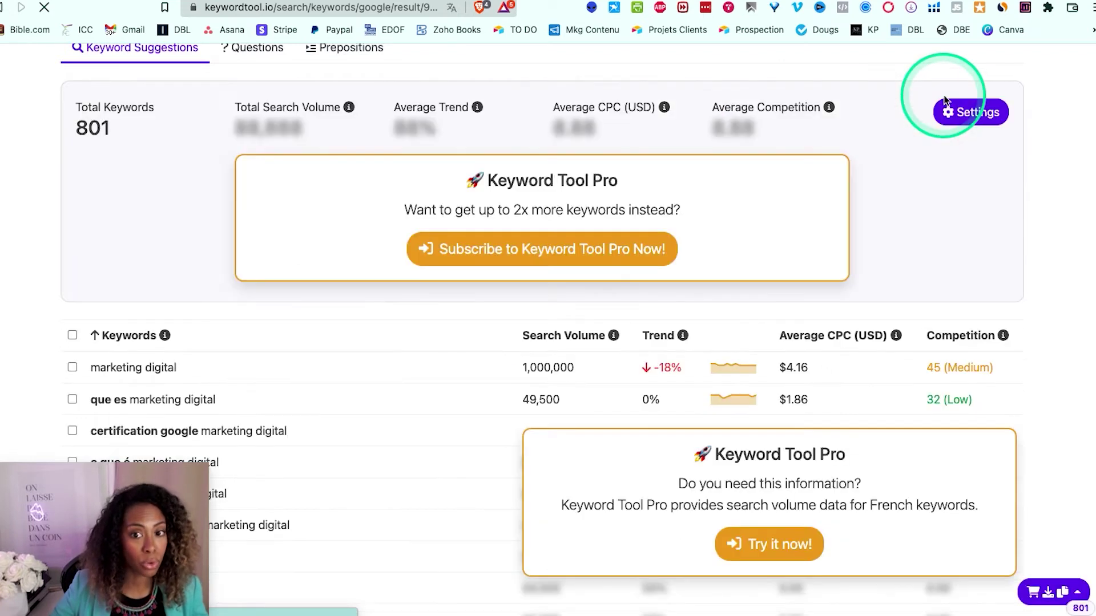
pyautogui.scroll(3, 1059, 224)
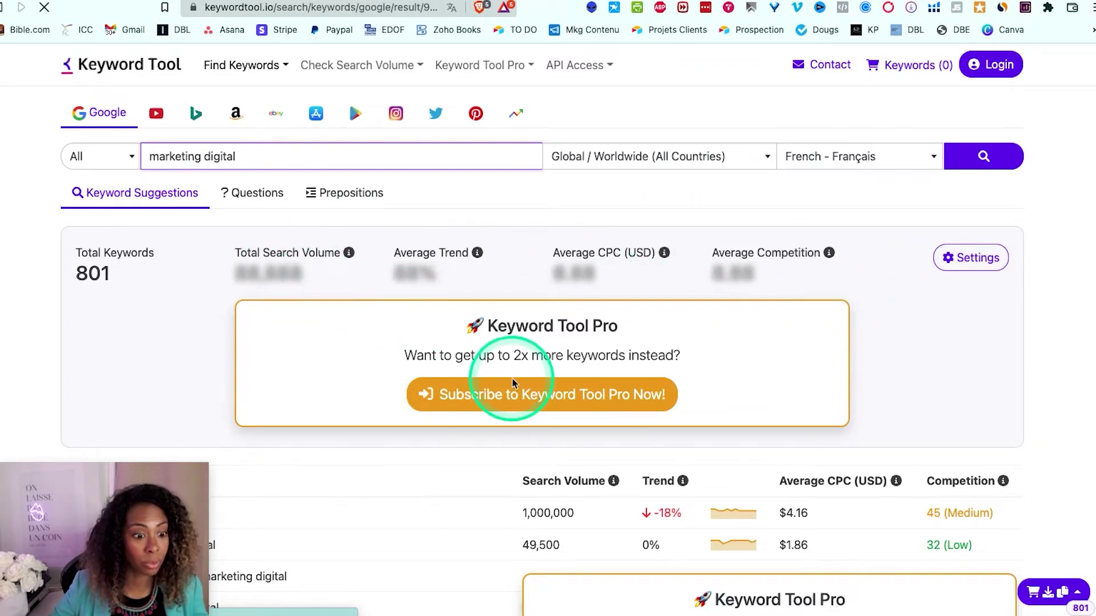
pyautogui.scroll(-4, 515, 400)
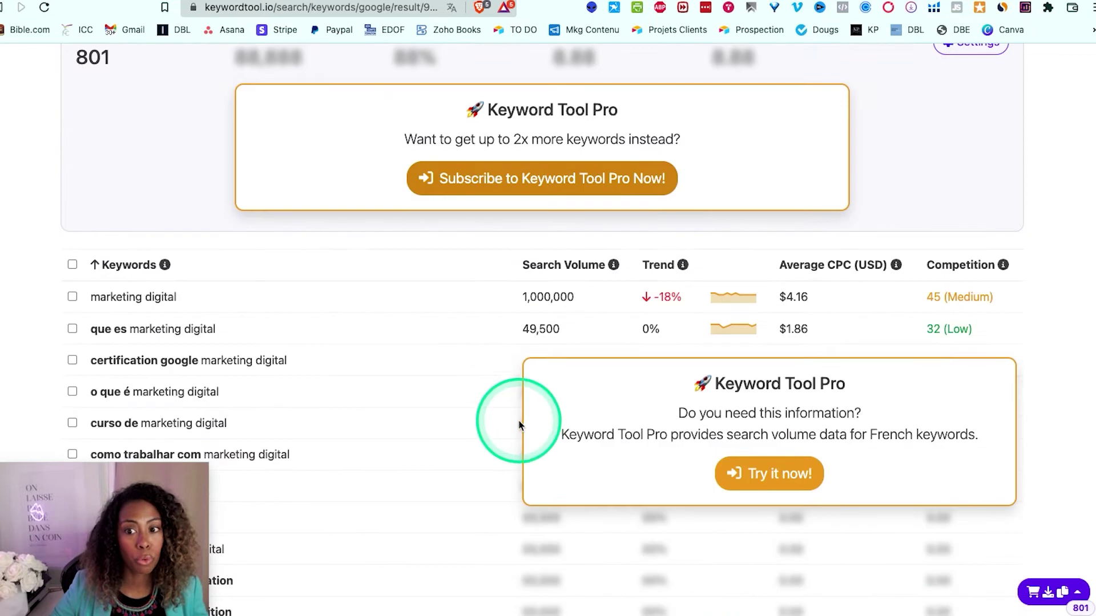
pyautogui.scroll(4, 59, 261)
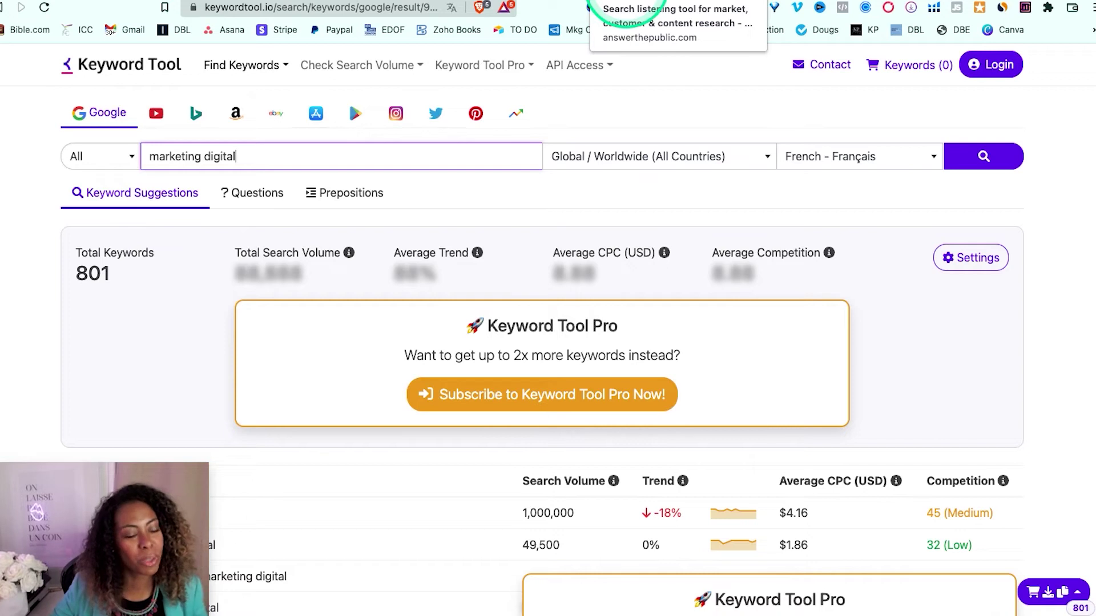
# - Switch to AnswerThePublic and enter "instagram" as the topic
pyautogui.click(614, 7)
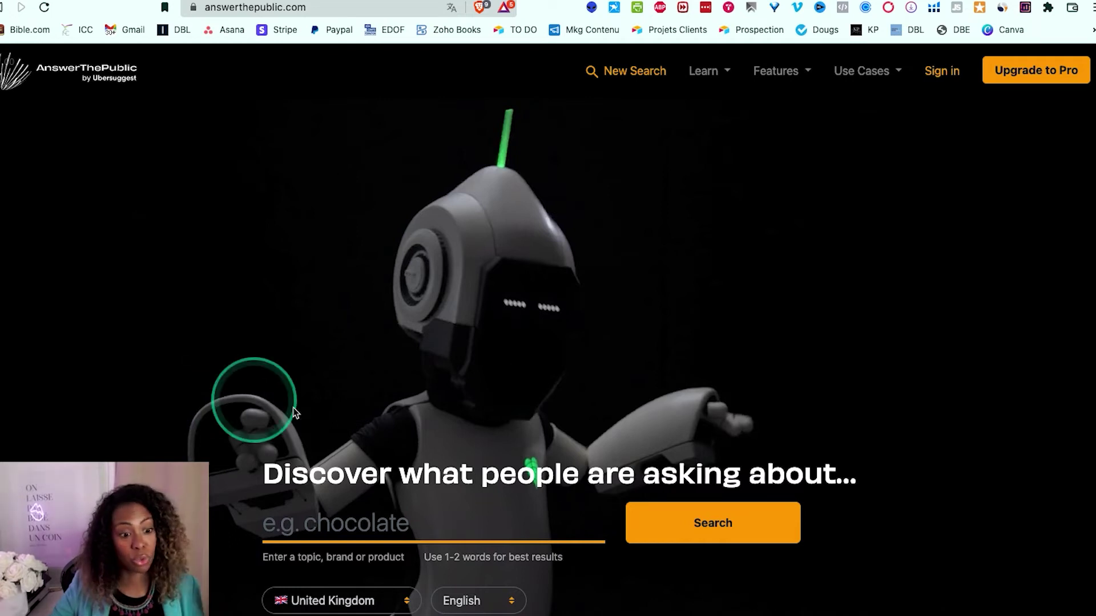
pyautogui.scroll(-2, 508, 370)
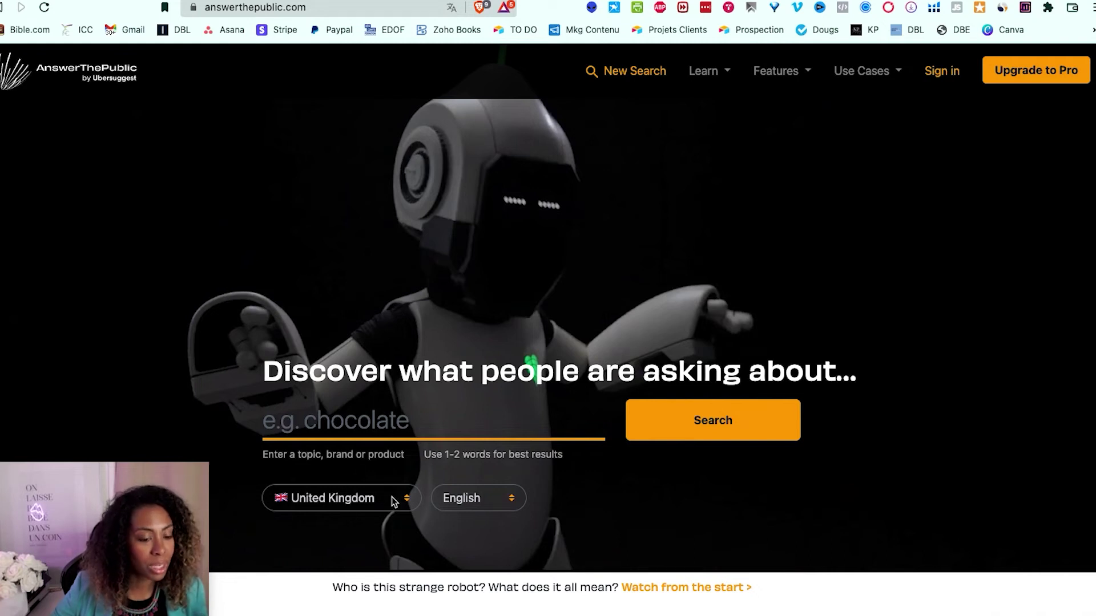
pyautogui.click(371, 496)
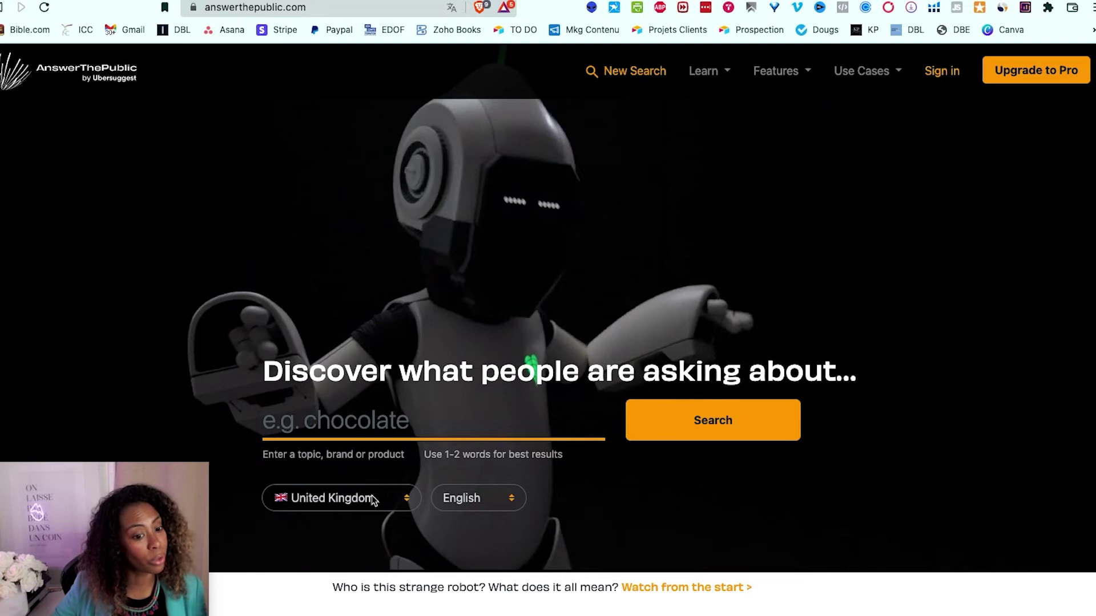
pyautogui.click(336, 423)
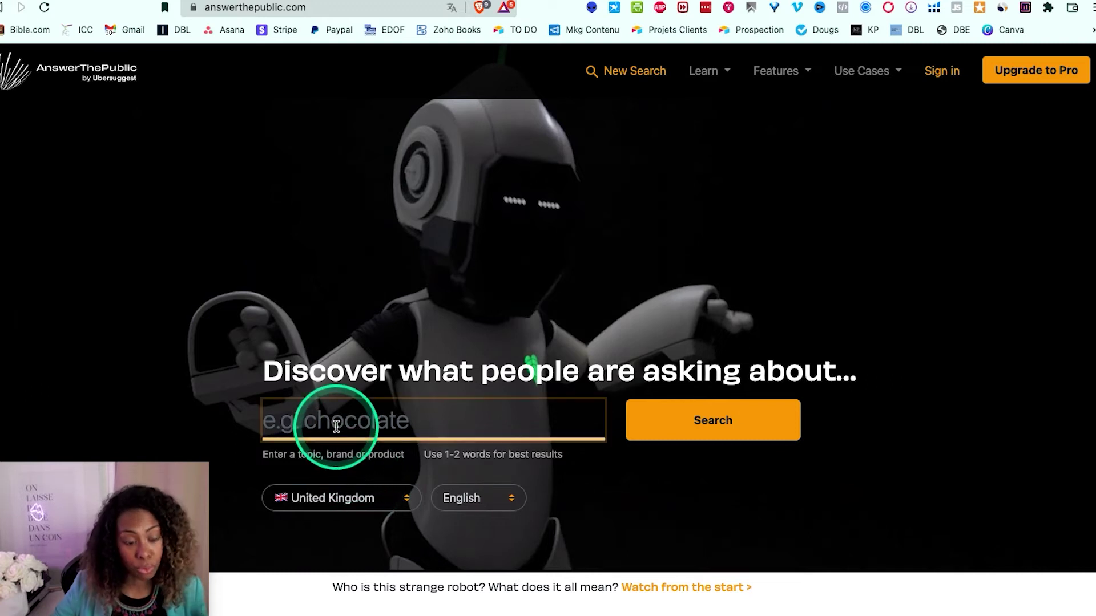
pyautogui.write('in')
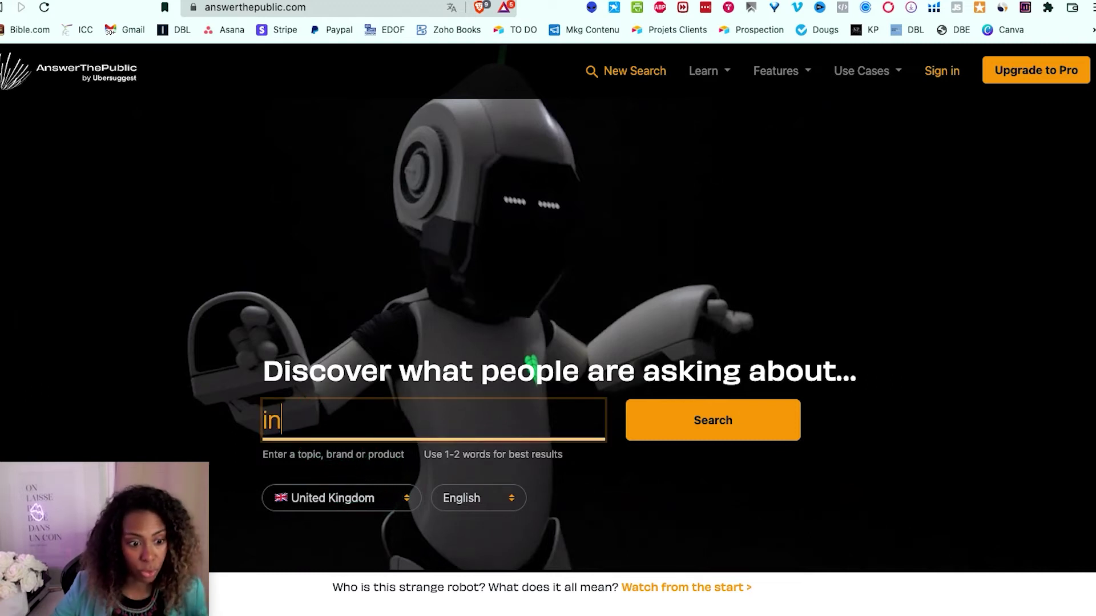
pyautogui.write('stagram')
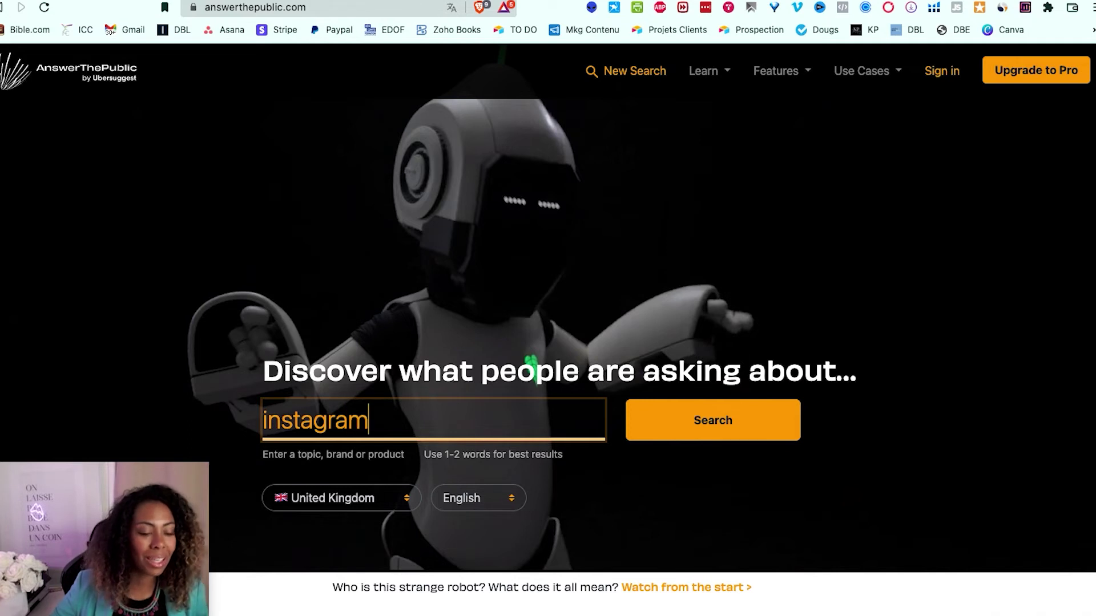
# - Set the country to France and the language to Français, and run the topic search
pyautogui.click(386, 507)
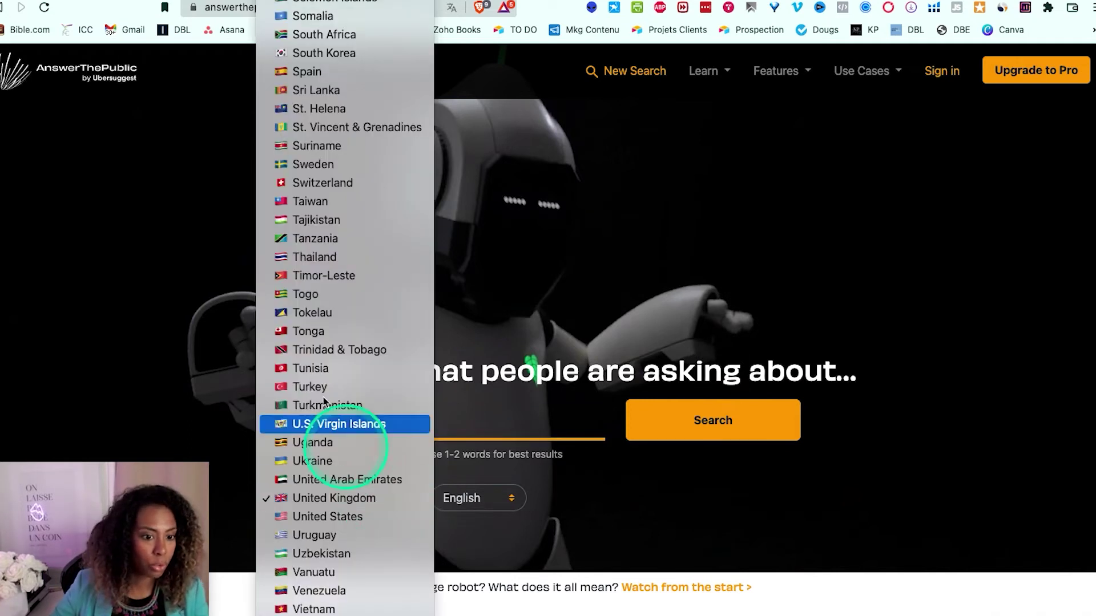
pyautogui.scroll(10, 331, 358)
pyautogui.scroll(20, 332, 364)
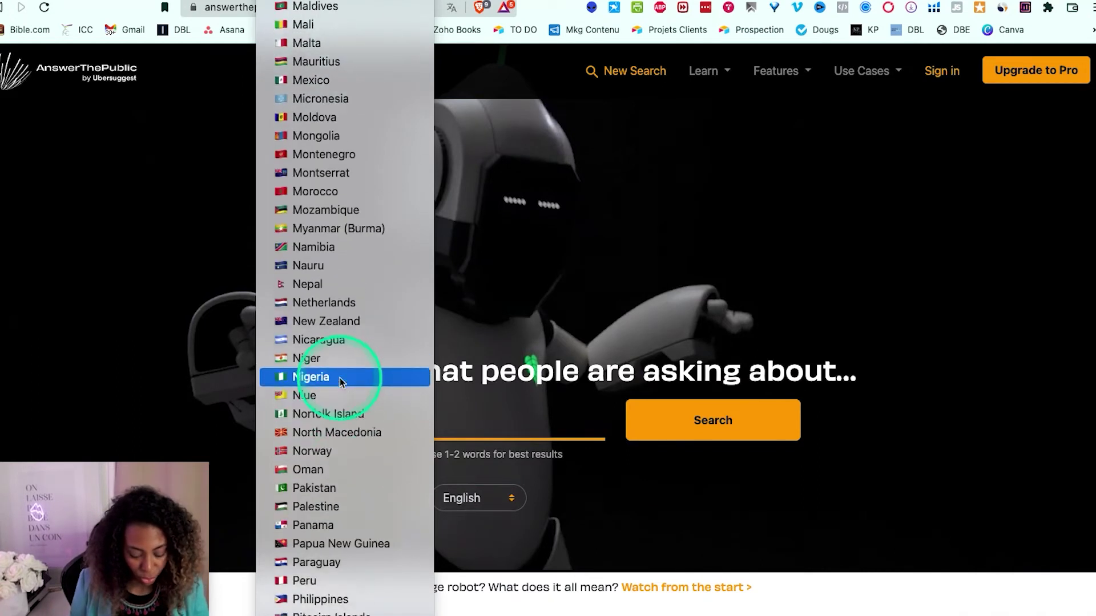
pyautogui.scroll(10, 326, 391)
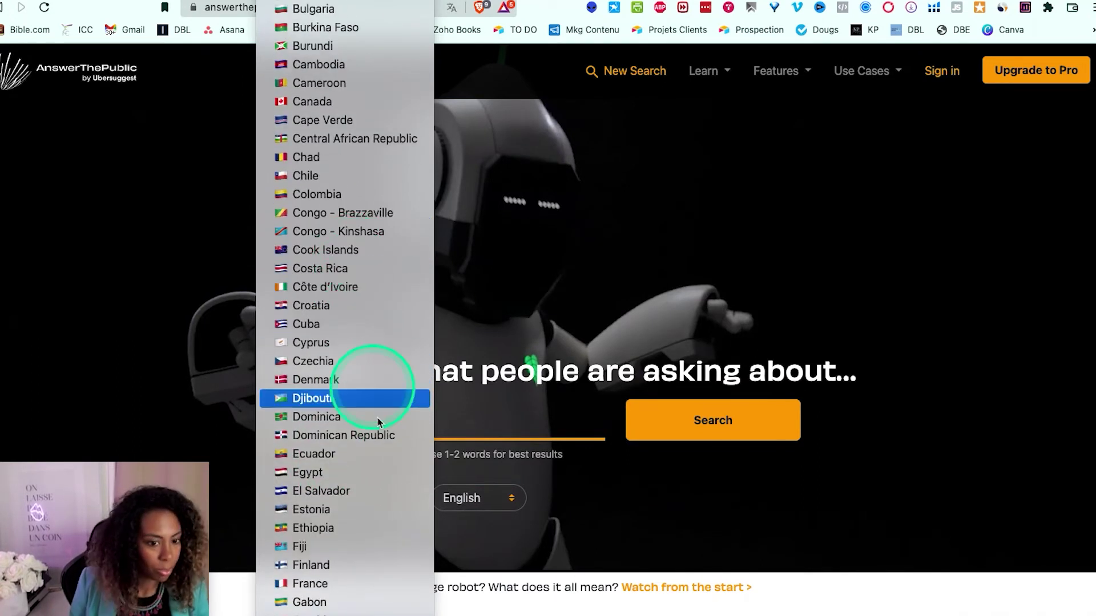
pyautogui.click(357, 583)
pyautogui.click(504, 498)
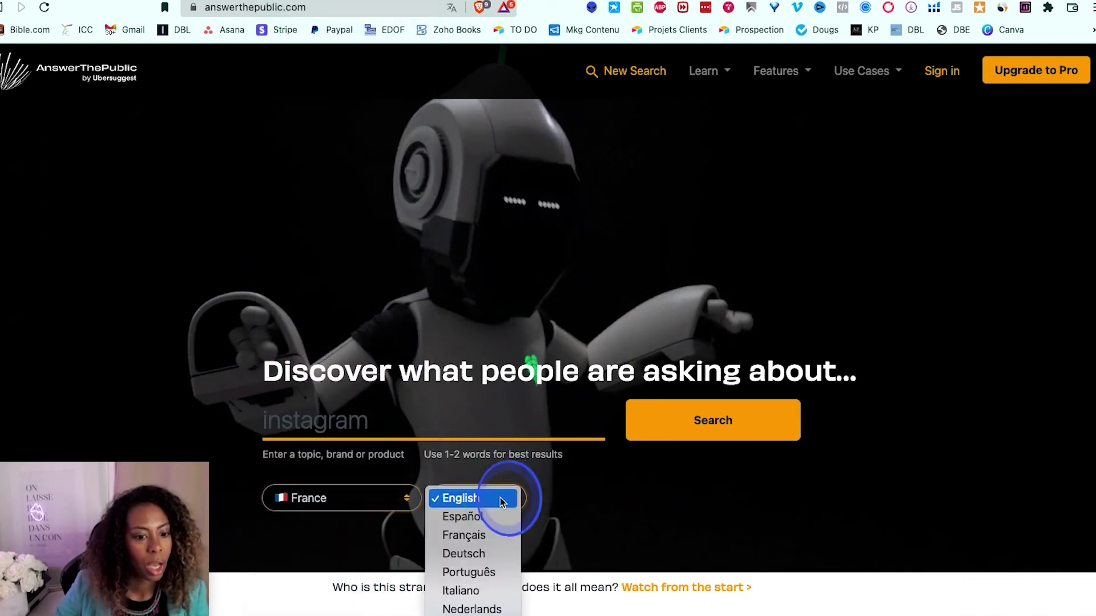
pyautogui.click(495, 535)
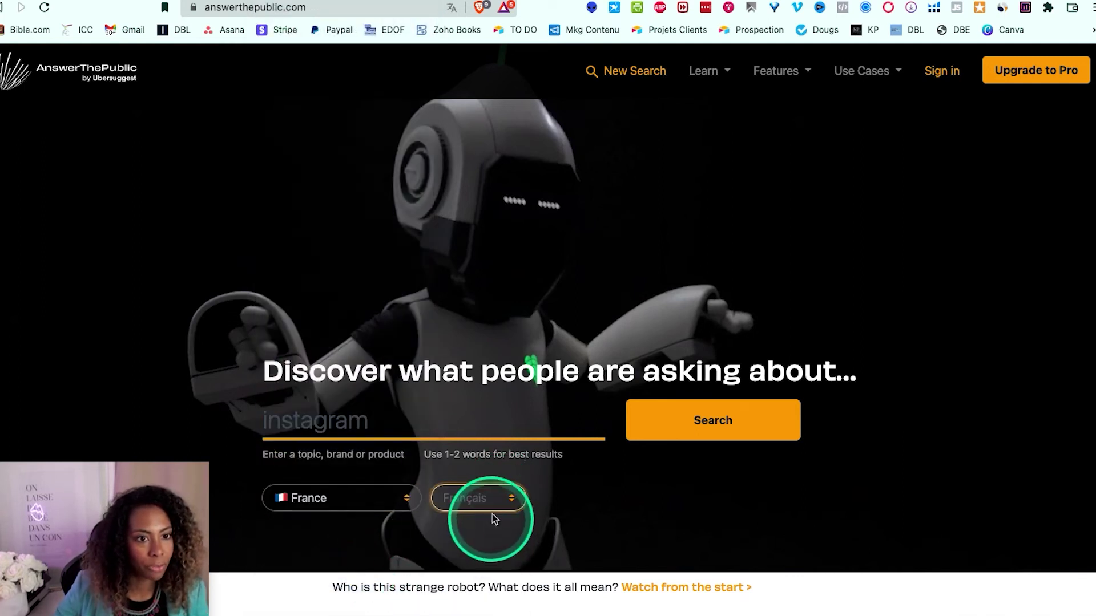
pyautogui.click(739, 421)
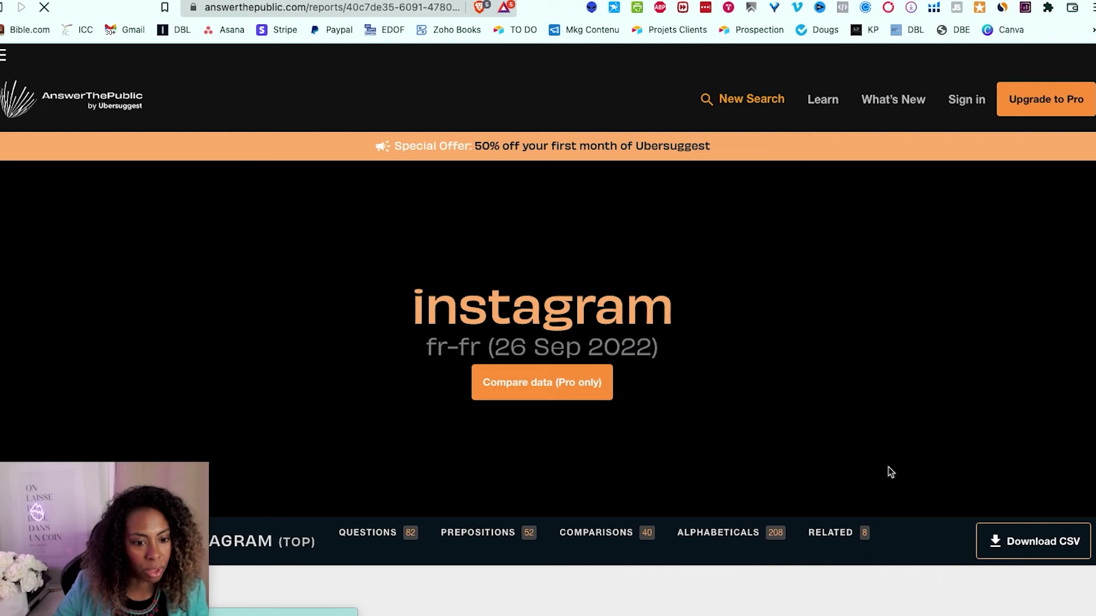
# - Examine the questions and prepositions visualisations in the instagram report, continuing to the start of the comparisons
pyautogui.scroll(-1, 330, 404)
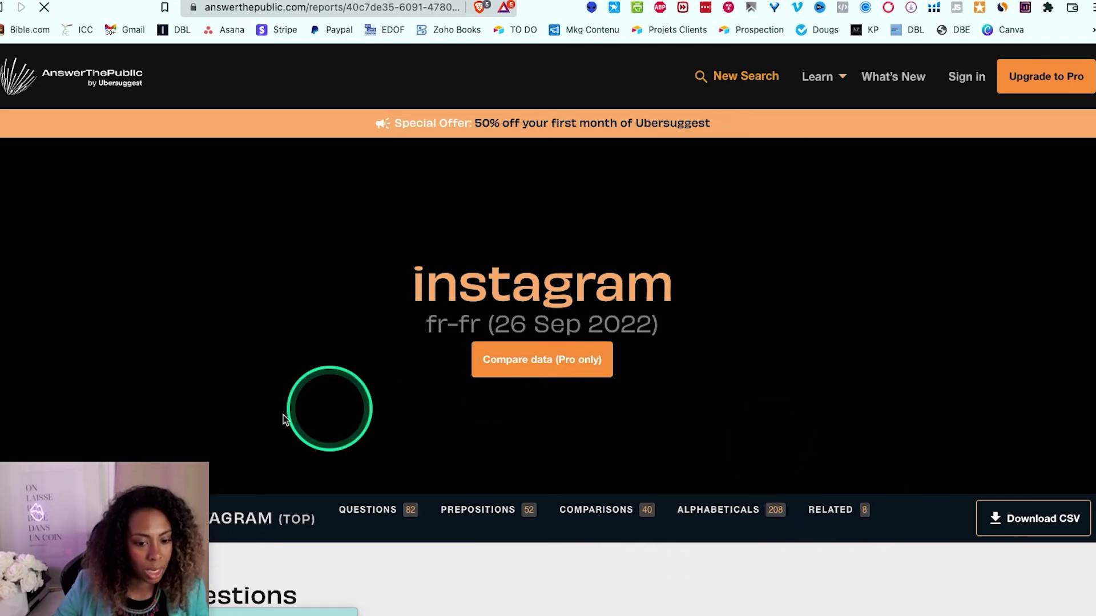
pyautogui.scroll(-8, 745, 507)
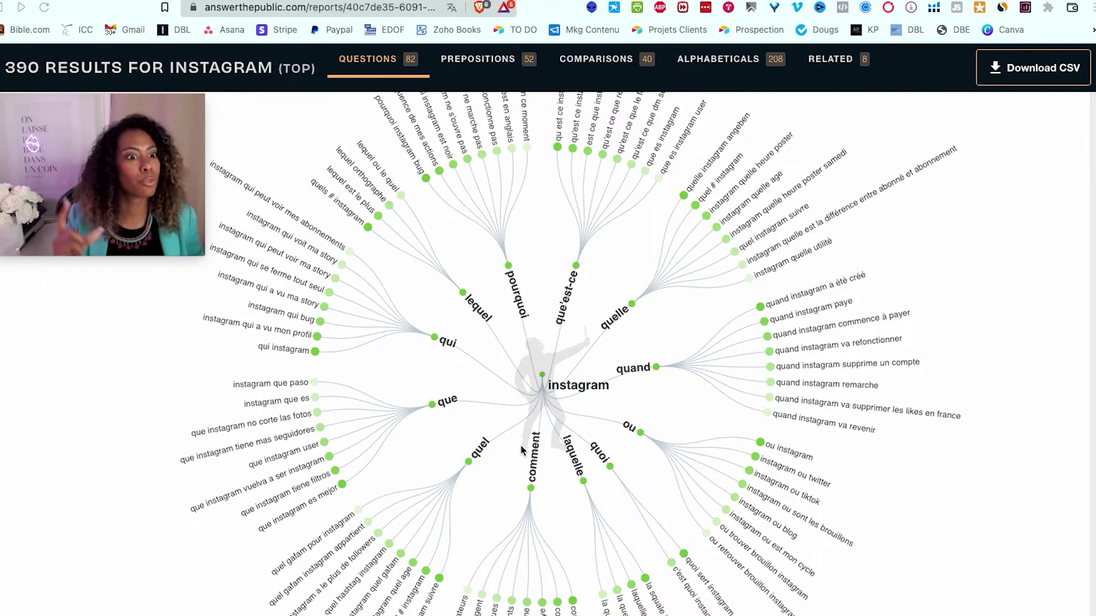
pyautogui.click(519, 447)
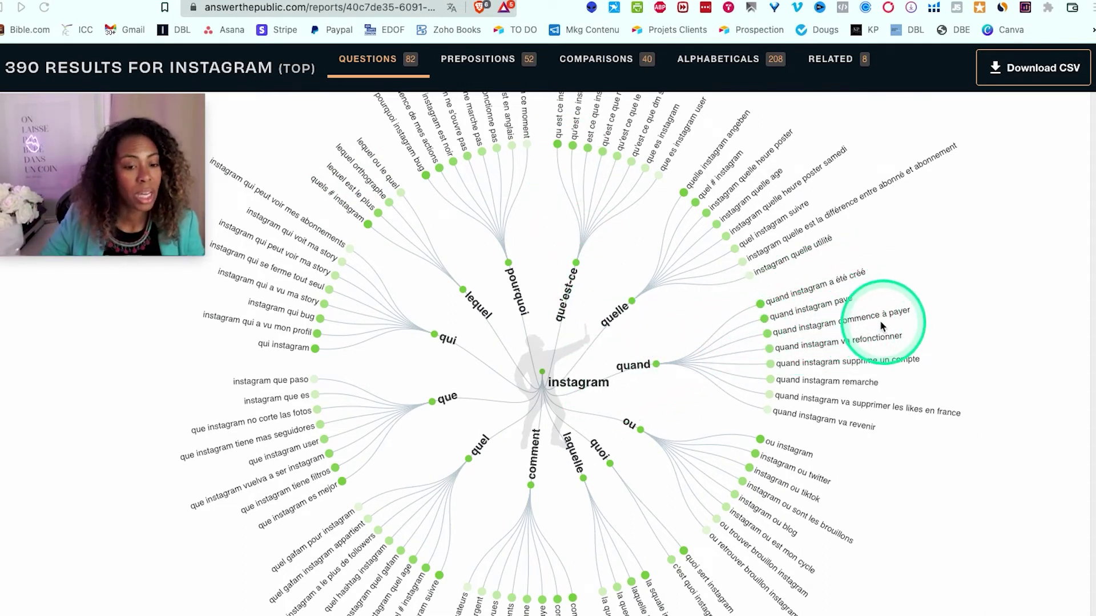
pyautogui.scroll(-2, 822, 319)
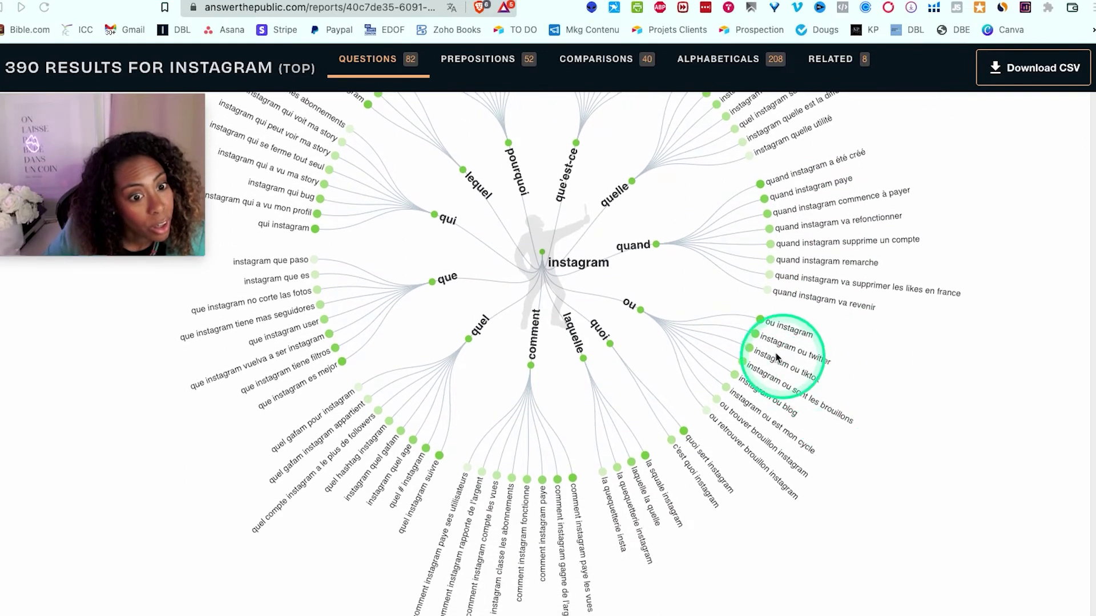
pyautogui.scroll(-1, 759, 366)
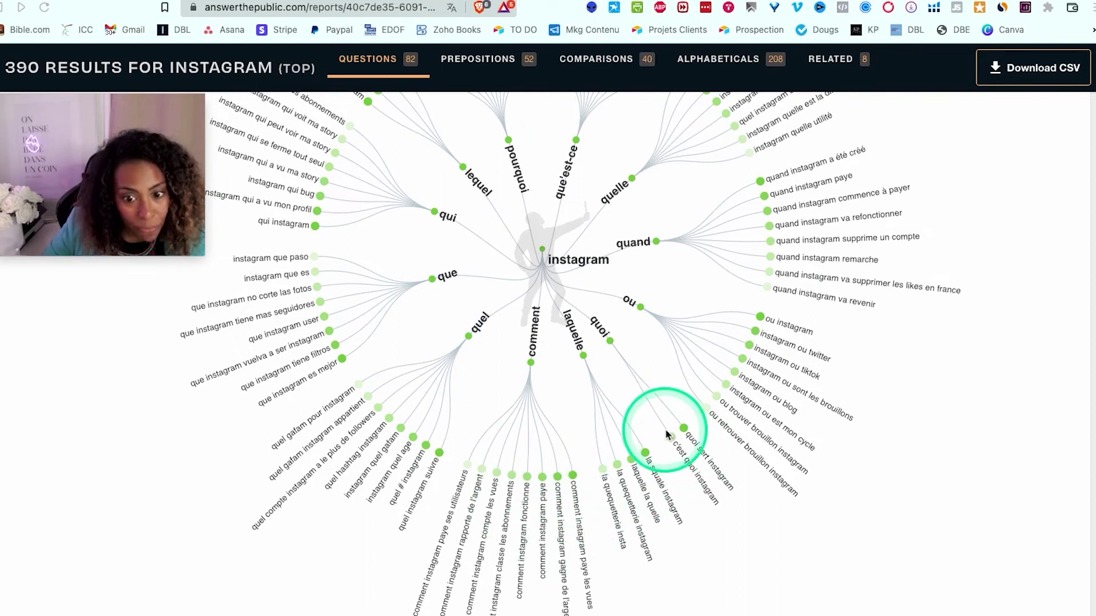
pyautogui.scroll(-10, 377, 451)
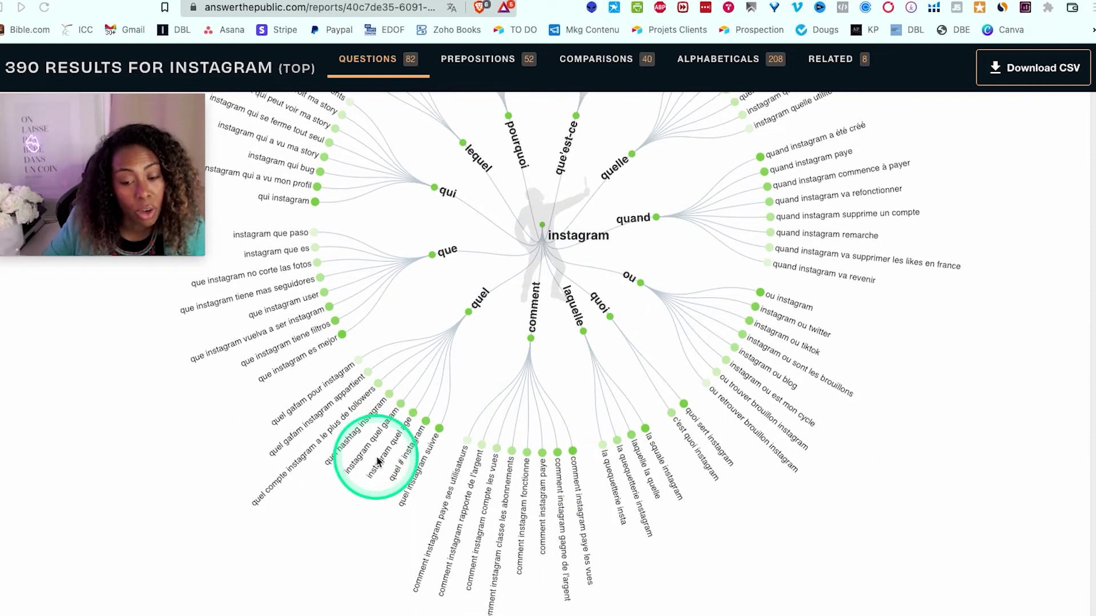
pyautogui.scroll(-5, 525, 457)
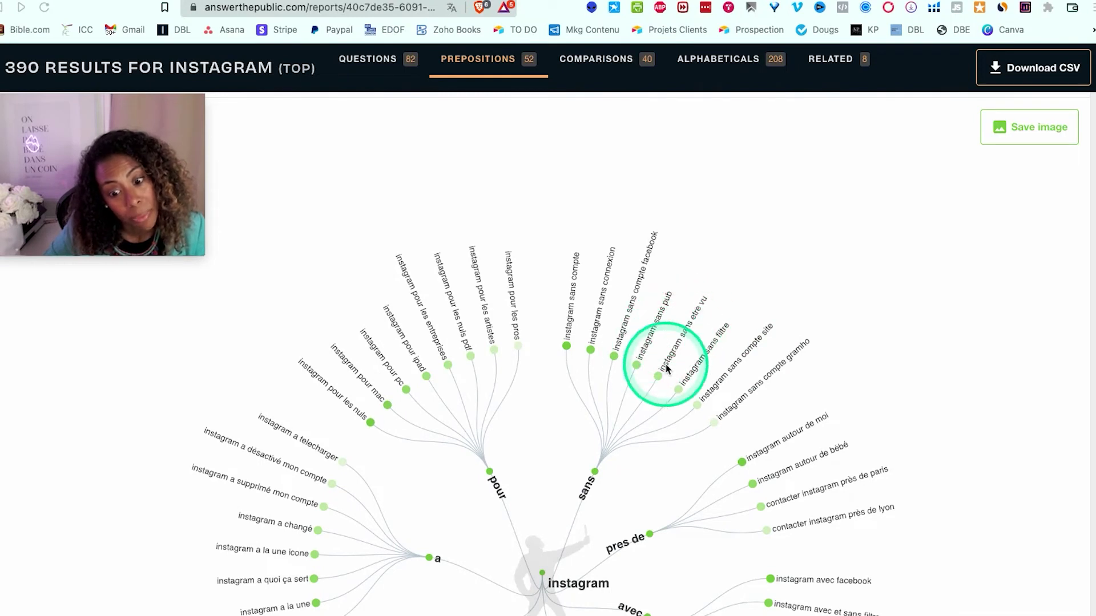
pyautogui.scroll(-10, 704, 374)
pyautogui.scroll(-6, 705, 374)
pyautogui.scroll(5, 704, 371)
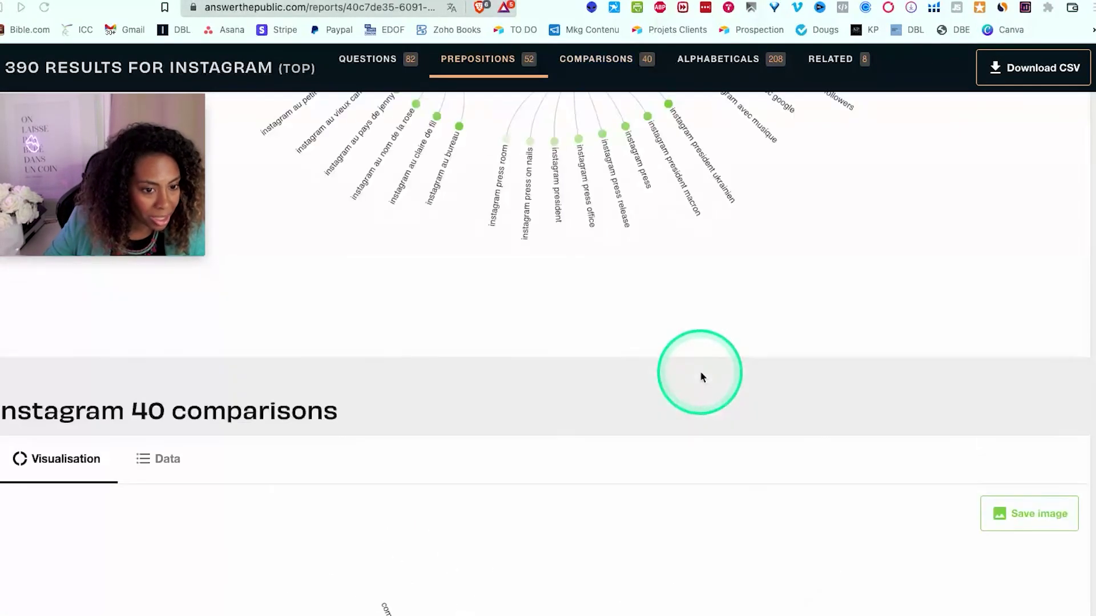
# - Examine the comparisons visualisation in the instagram report, covering the contre, et, vs, ou and comme branches
pyautogui.scroll(-5, 392, 409)
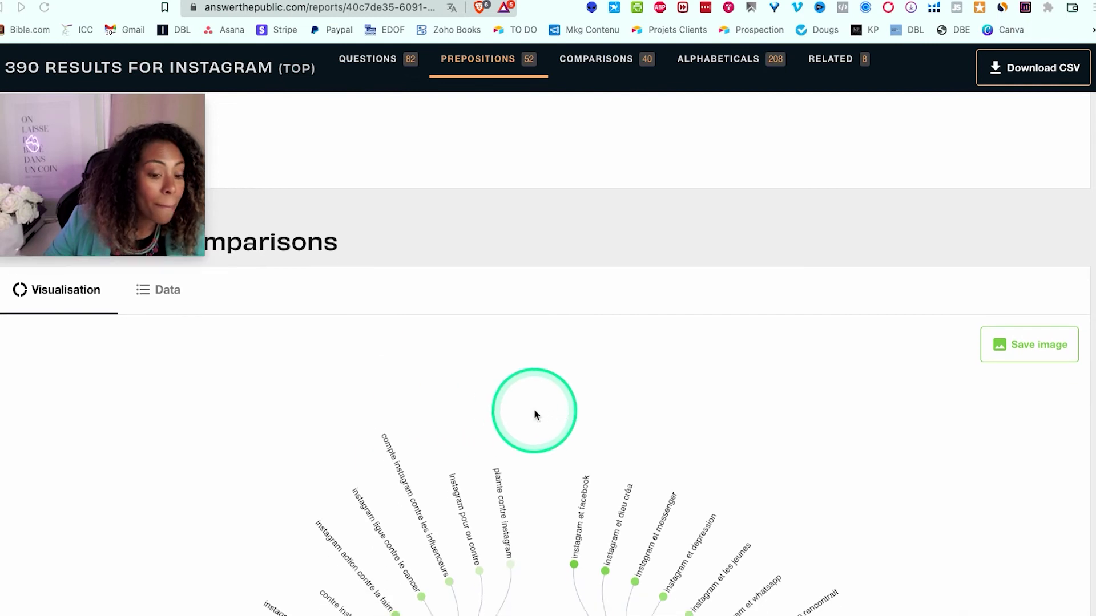
pyautogui.scroll(-2, 562, 399)
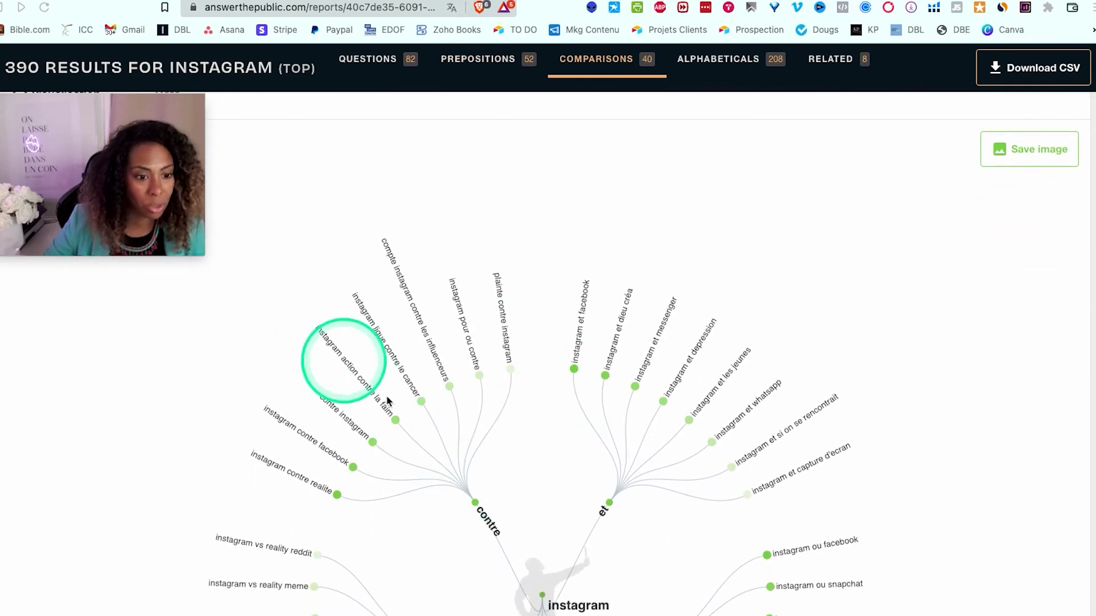
pyautogui.scroll(10, 705, 371)
pyautogui.scroll(-7, 705, 371)
pyautogui.scroll(5, 702, 374)
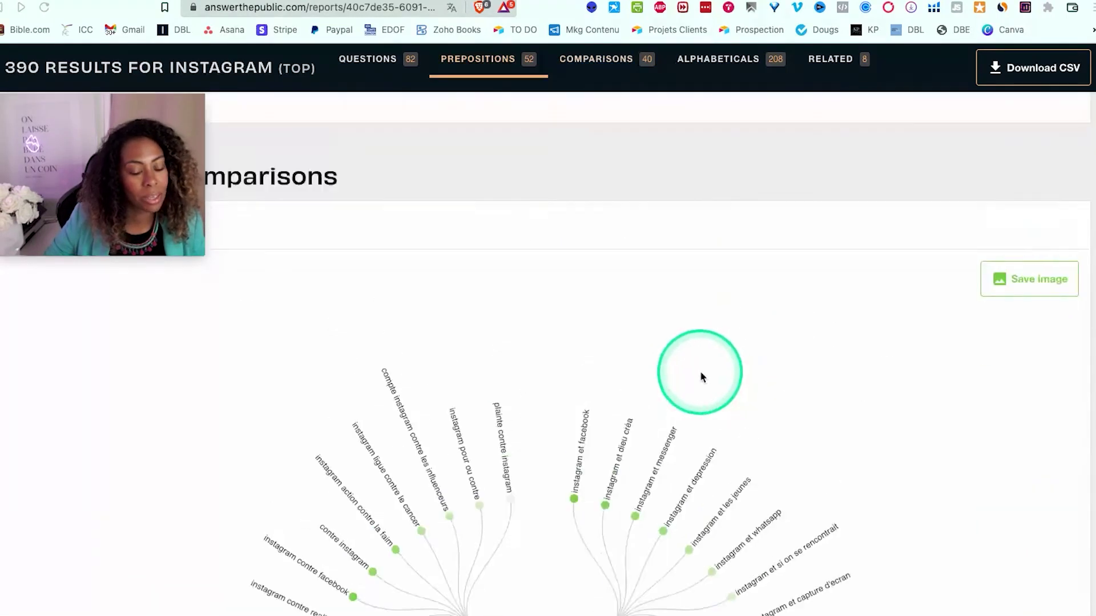
pyautogui.scroll(-5, 382, 409)
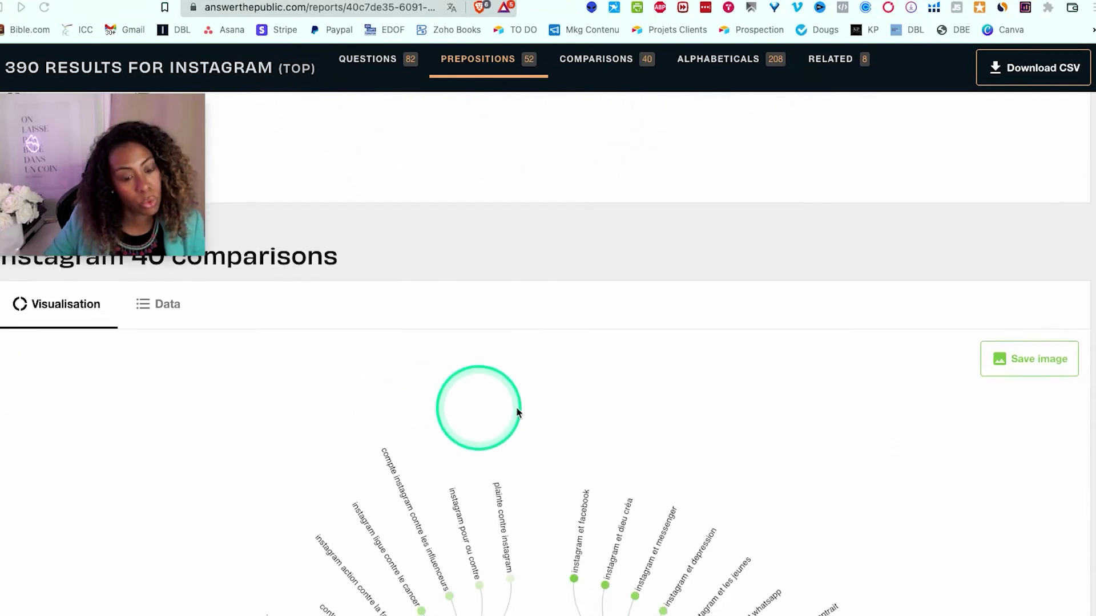
pyautogui.scroll(-1, 531, 433)
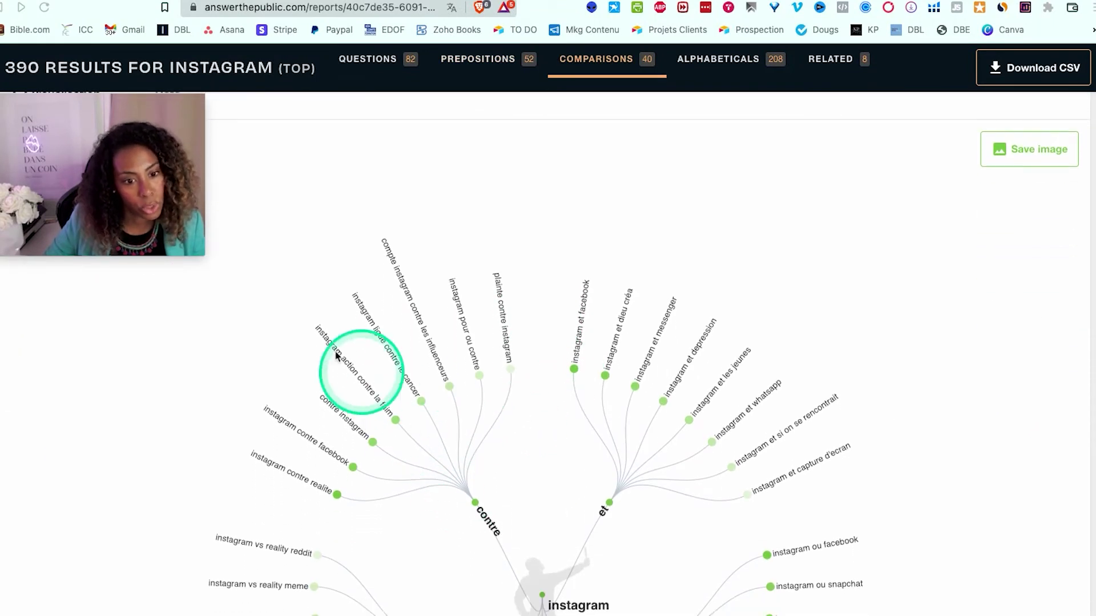
pyautogui.scroll(-1, 640, 445)
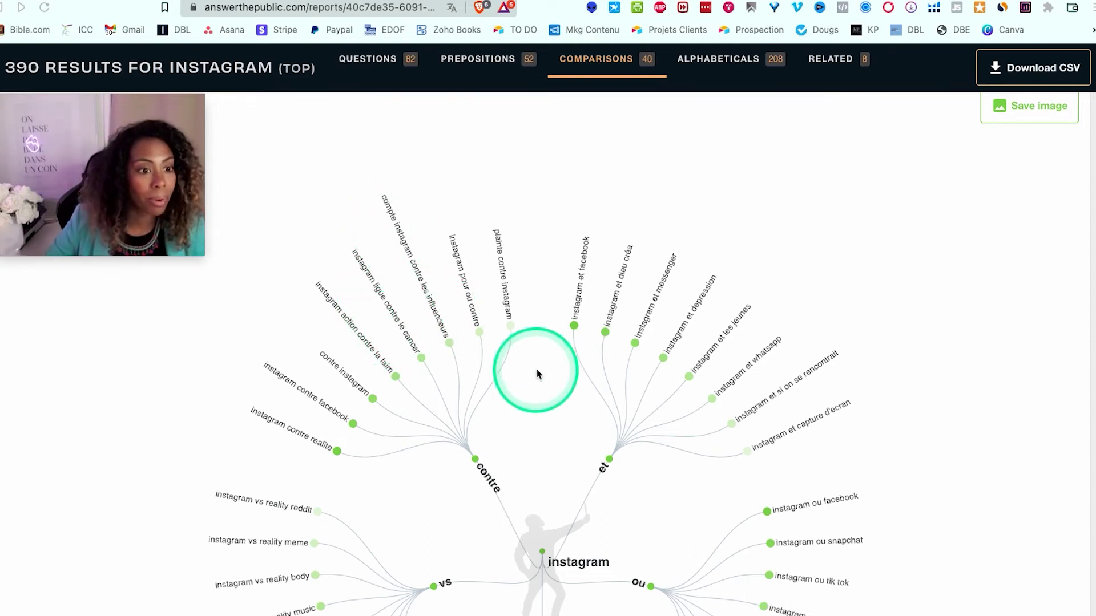
pyautogui.scroll(-9, 571, 365)
pyautogui.scroll(-5, 440, 351)
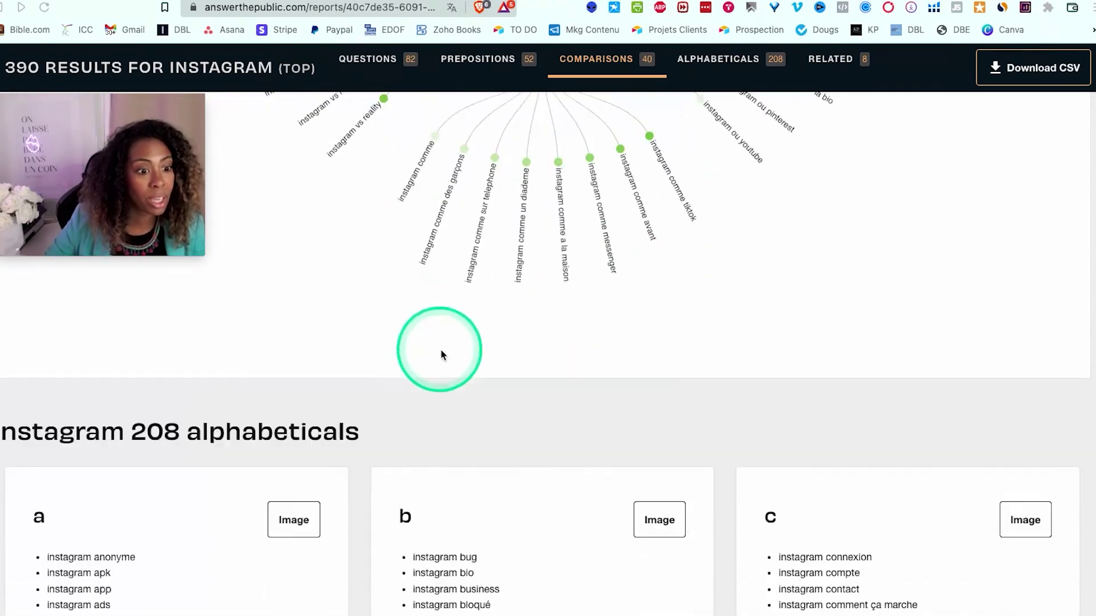
# - Review the alphabetical keyword lists from a to z and the related searches visualisation in the instagram report
pyautogui.scroll(2, 394, 351)
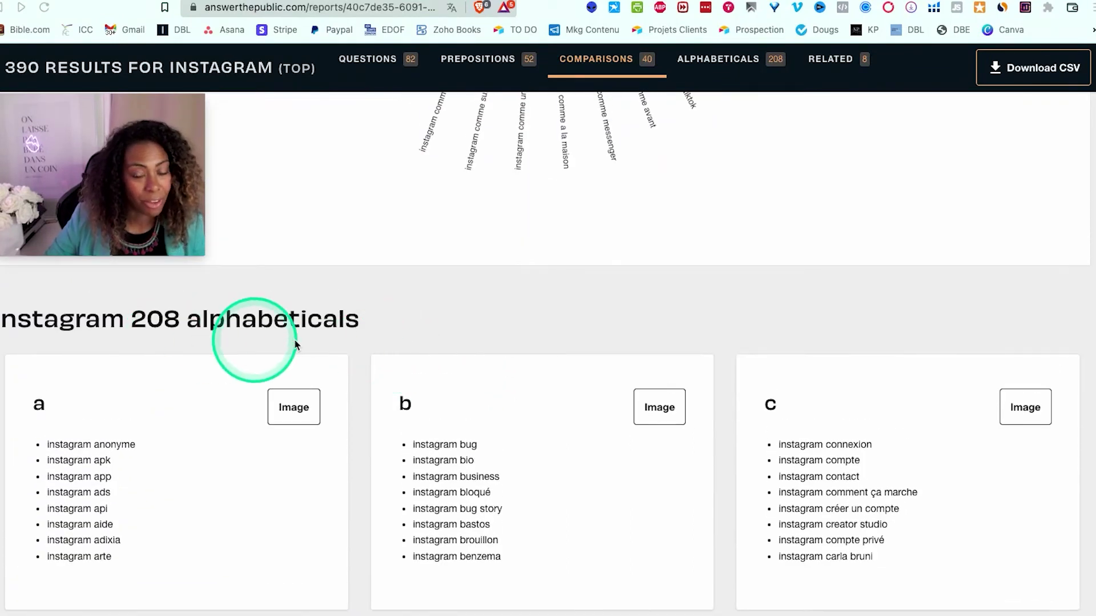
pyautogui.scroll(-2, 375, 366)
pyautogui.scroll(-5, 373, 363)
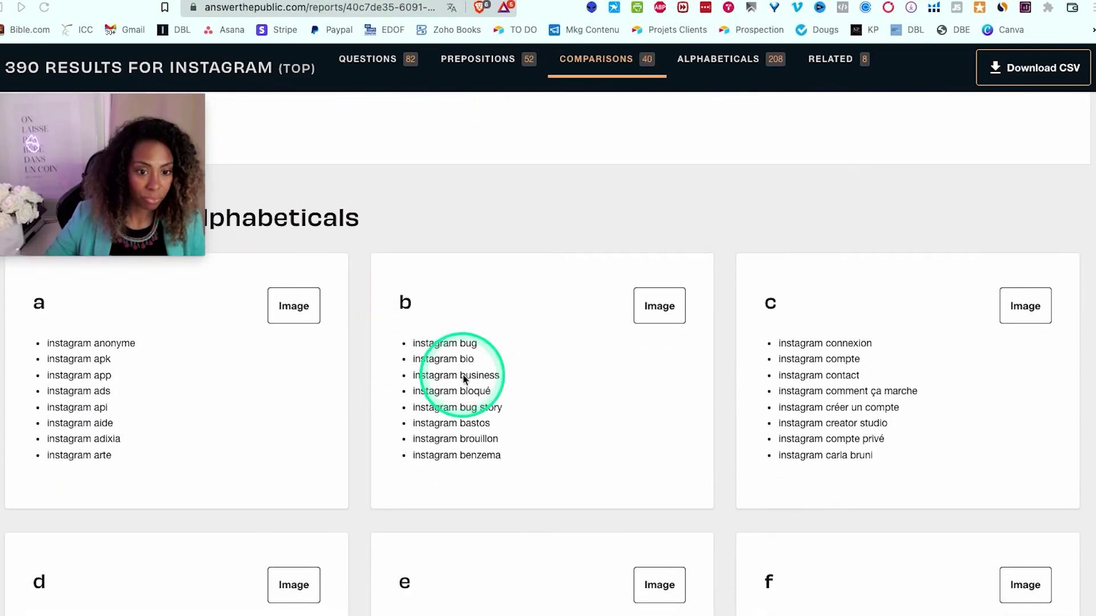
pyautogui.scroll(-20, 493, 382)
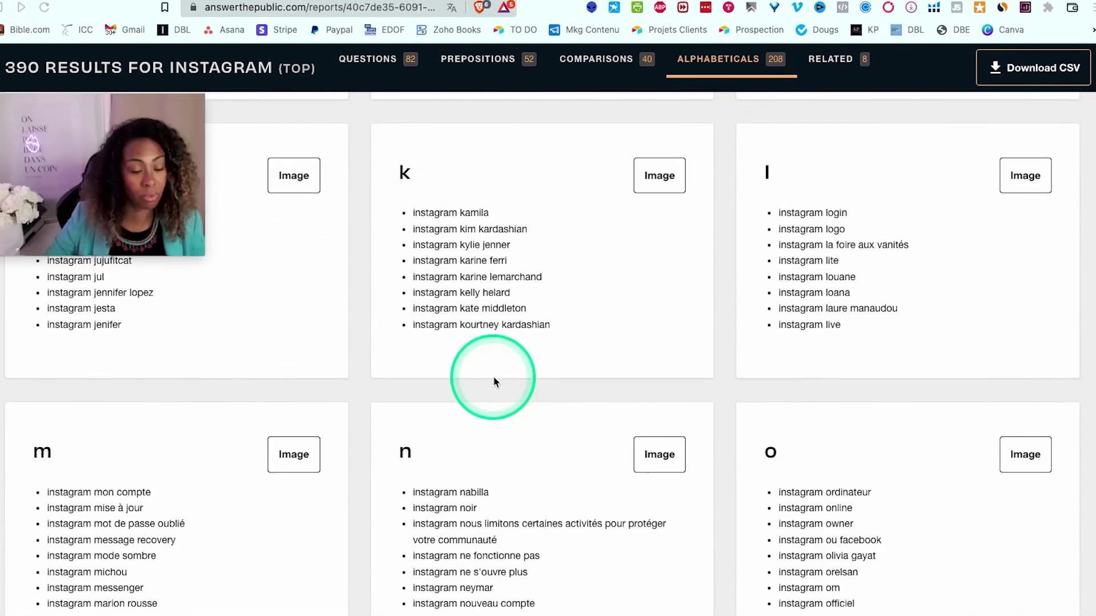
pyautogui.scroll(-12, 503, 379)
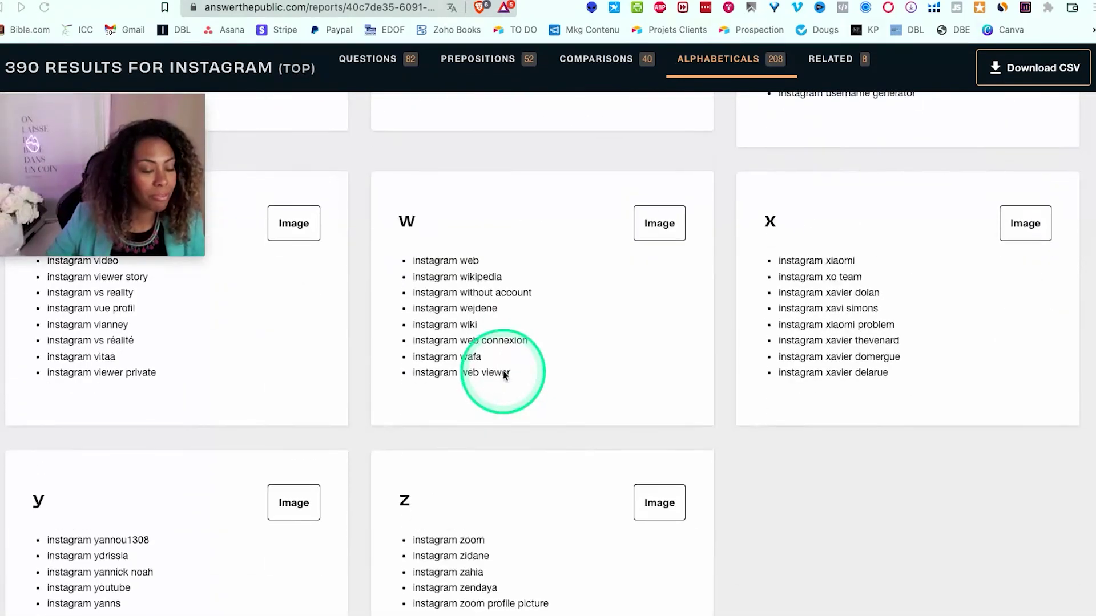
pyautogui.scroll(-10, 508, 378)
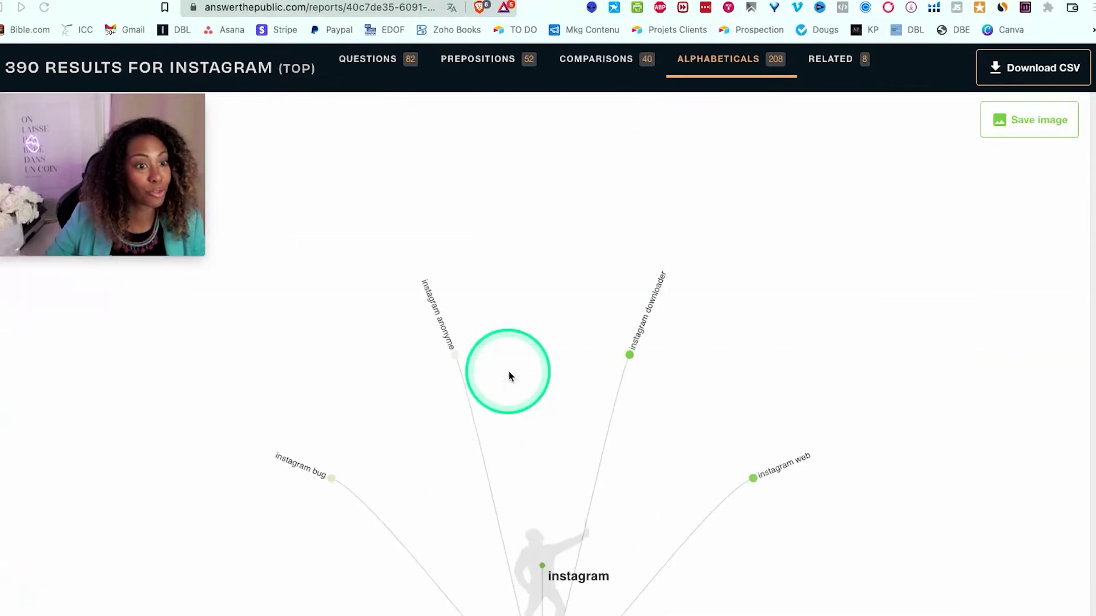
pyautogui.scroll(-5, 491, 369)
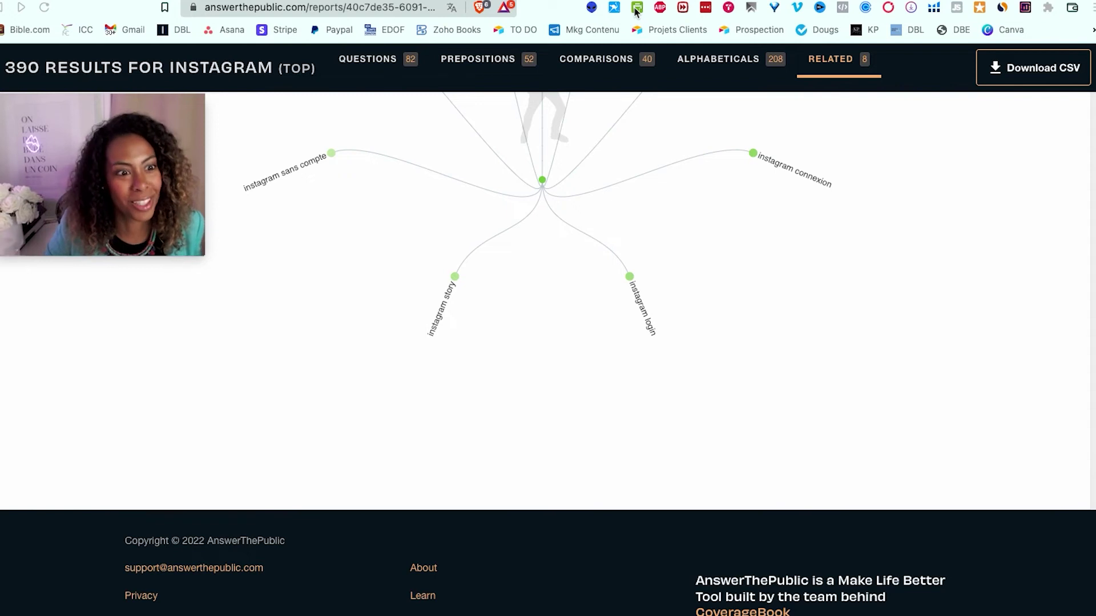
# - Switch to Ubersuggest and run the search for "marketing digital" with Français / France as the language and location
pyautogui.click(722, 1)
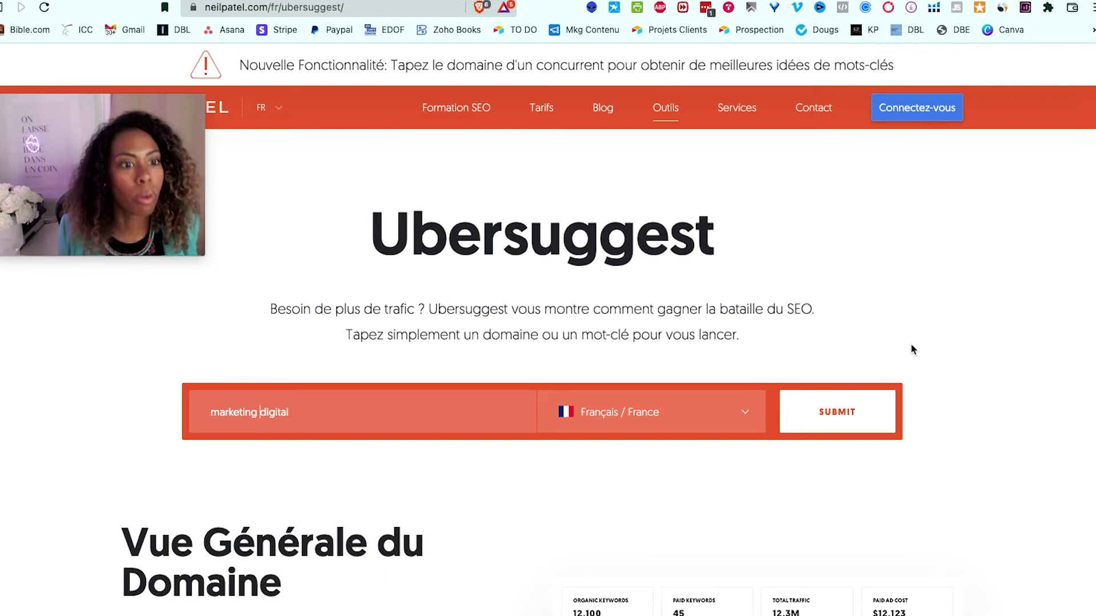
pyautogui.click(759, 273)
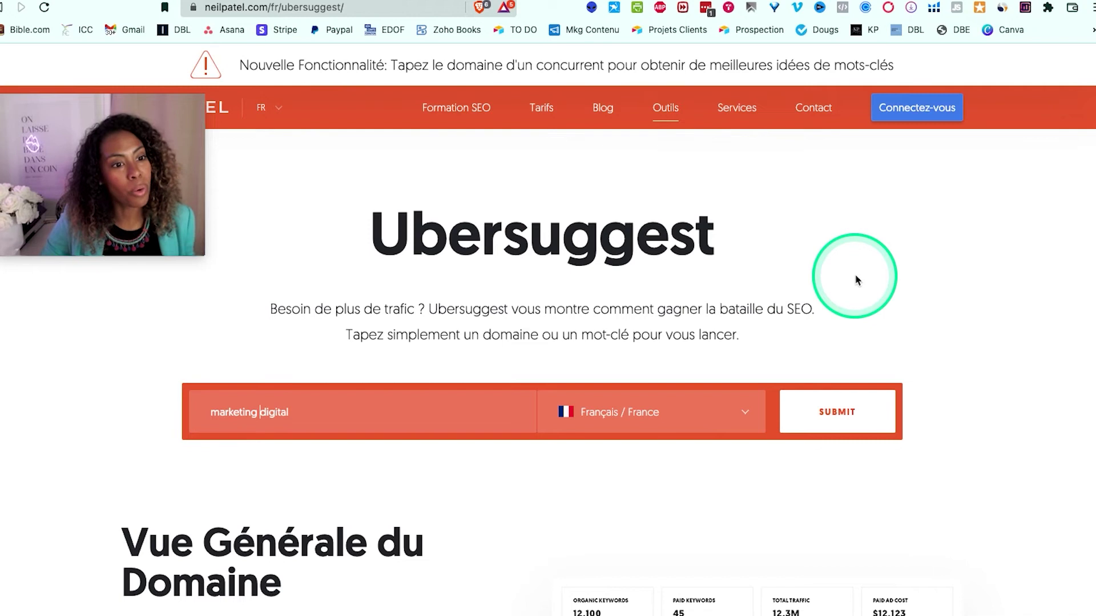
pyautogui.click(857, 280)
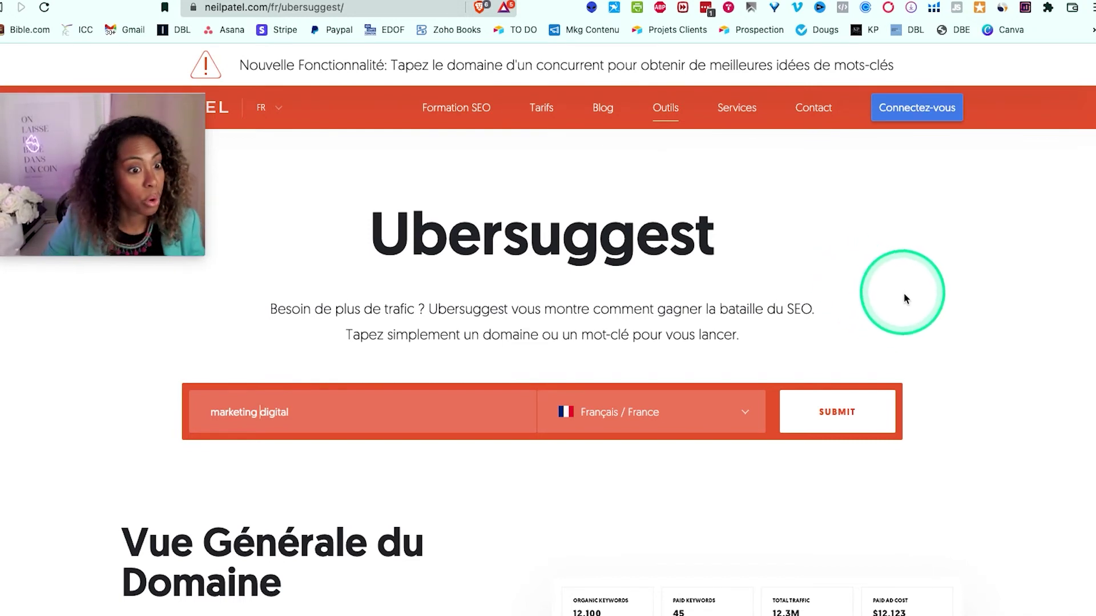
pyautogui.scroll(-2, 903, 297)
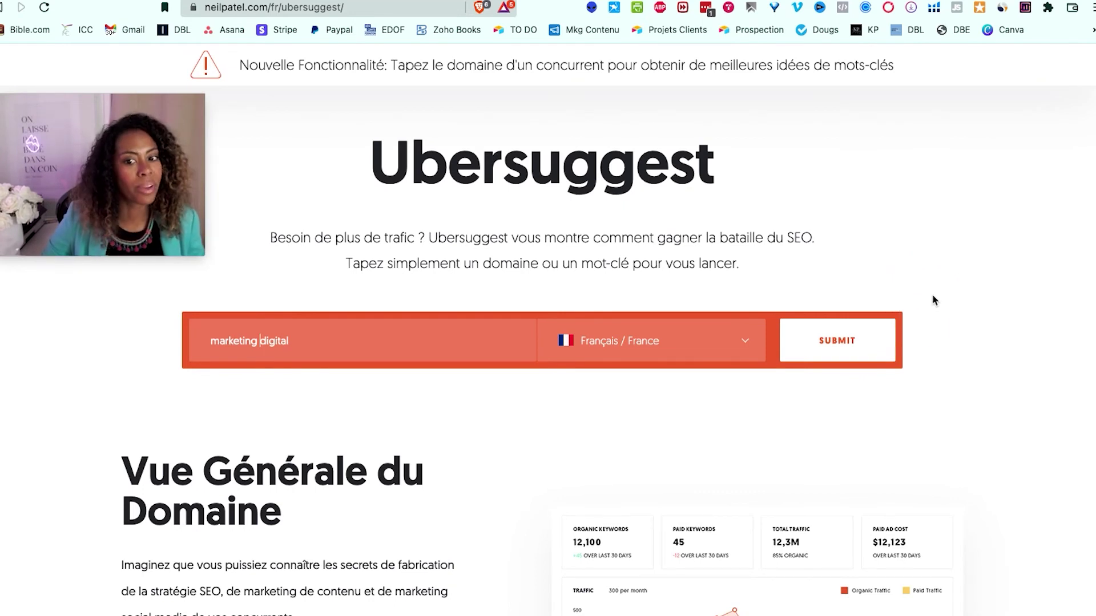
pyautogui.click(412, 296)
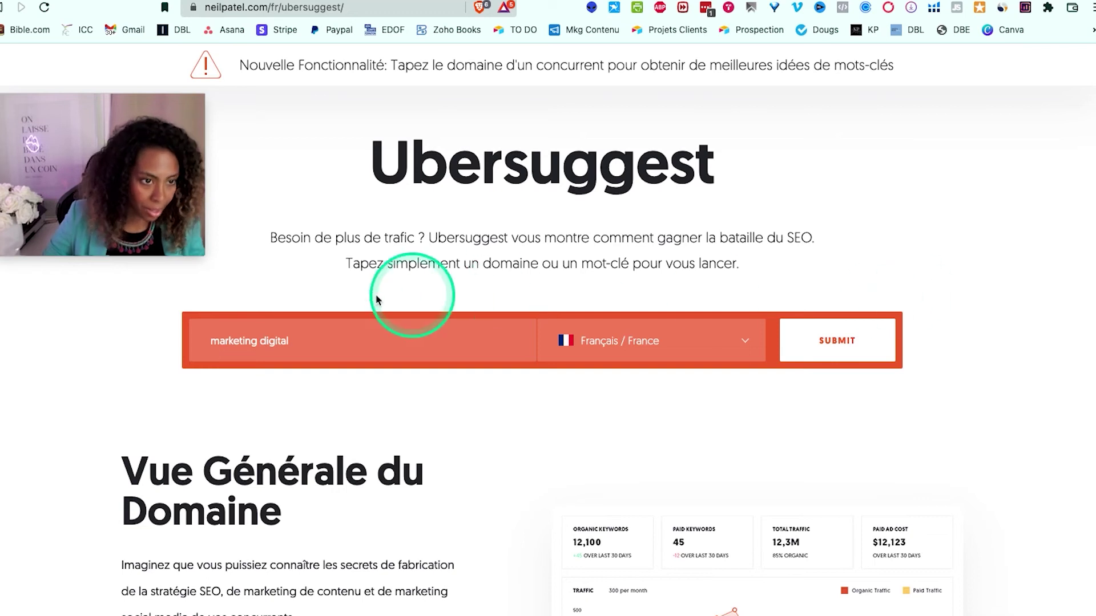
pyautogui.click(343, 296)
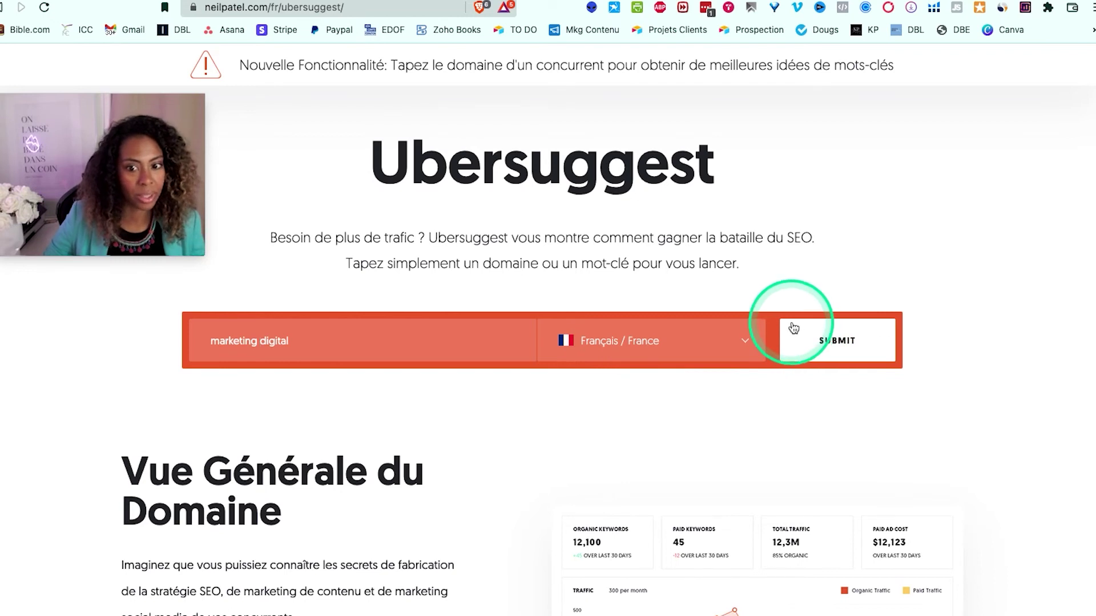
pyautogui.click(838, 341)
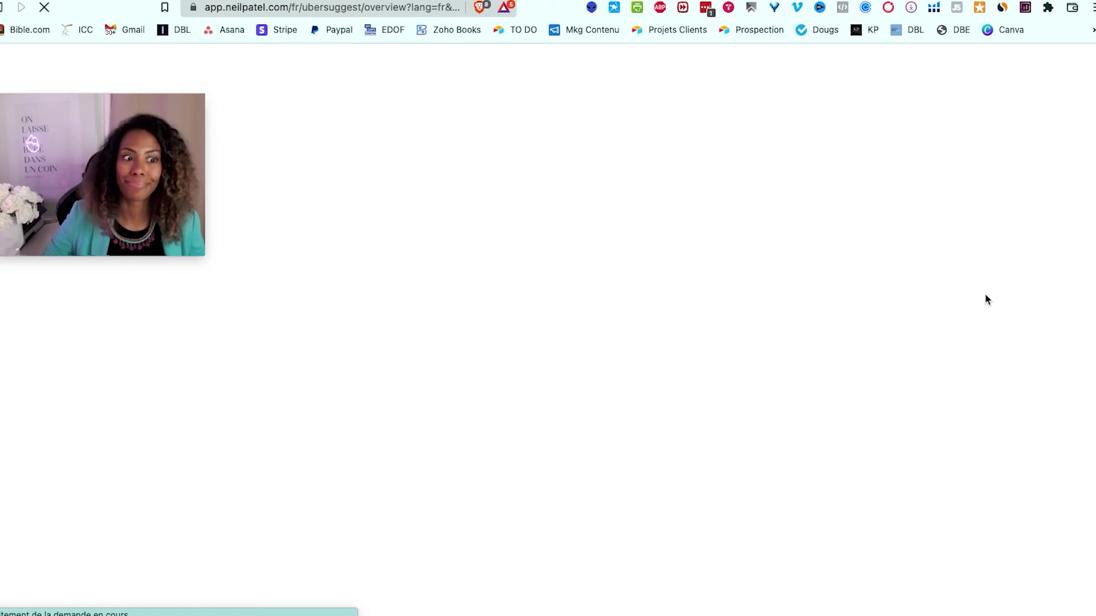
pyautogui.click(192, 195)
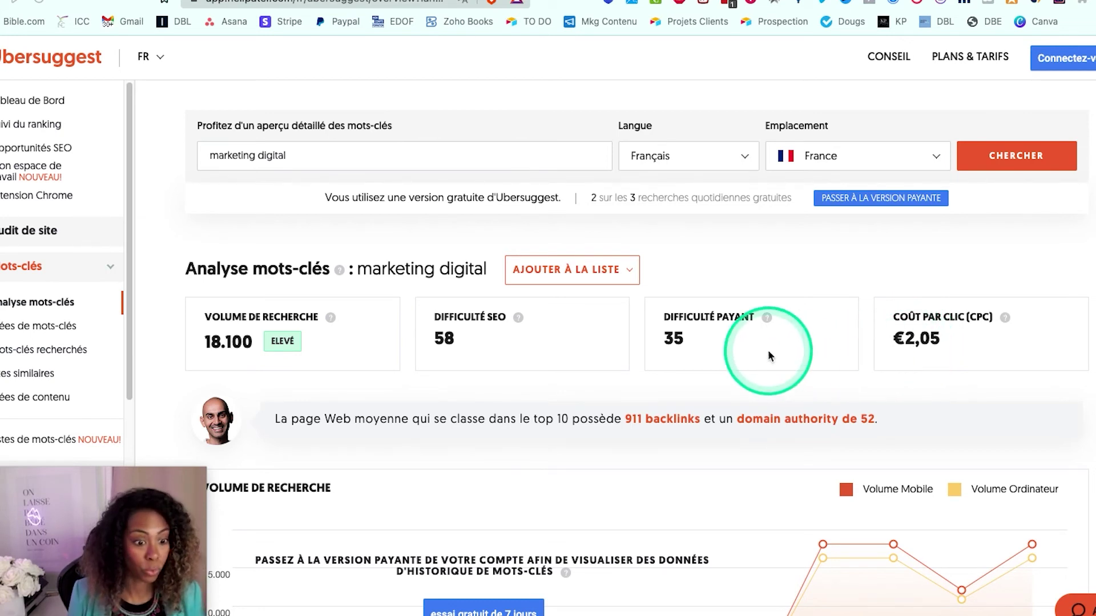
# - Examine the "marketing digital" overview: search volume, SEO difficulty, paid difficulty, cost per click and the monthly volume chart
pyautogui.scroll(-1, 781, 358)
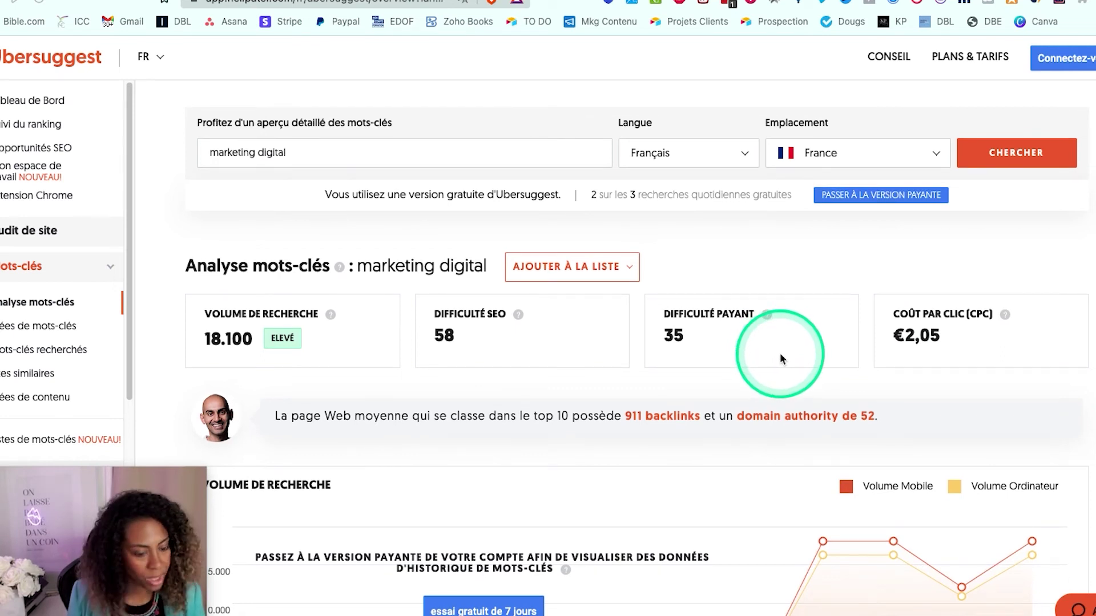
pyautogui.scroll(-2, 776, 356)
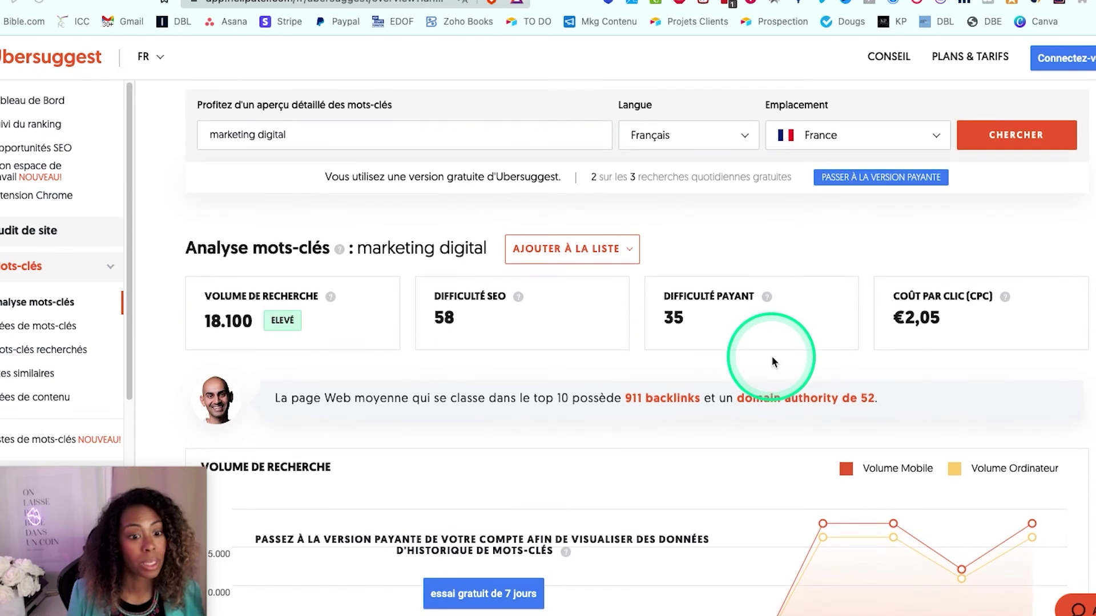
pyautogui.scroll(-5, 770, 360)
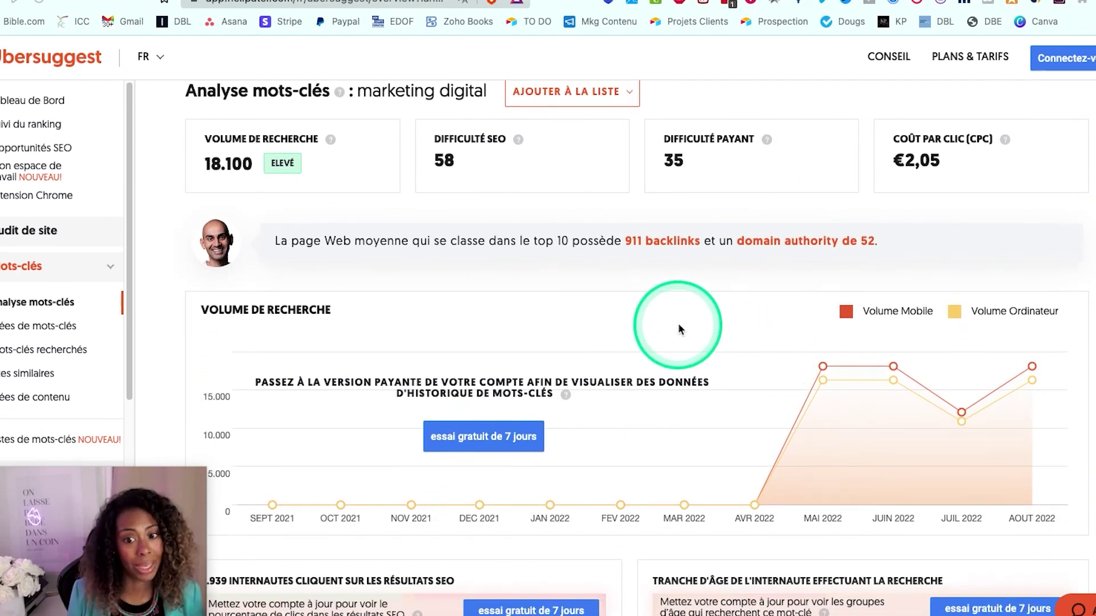
pyautogui.scroll(-4, 679, 329)
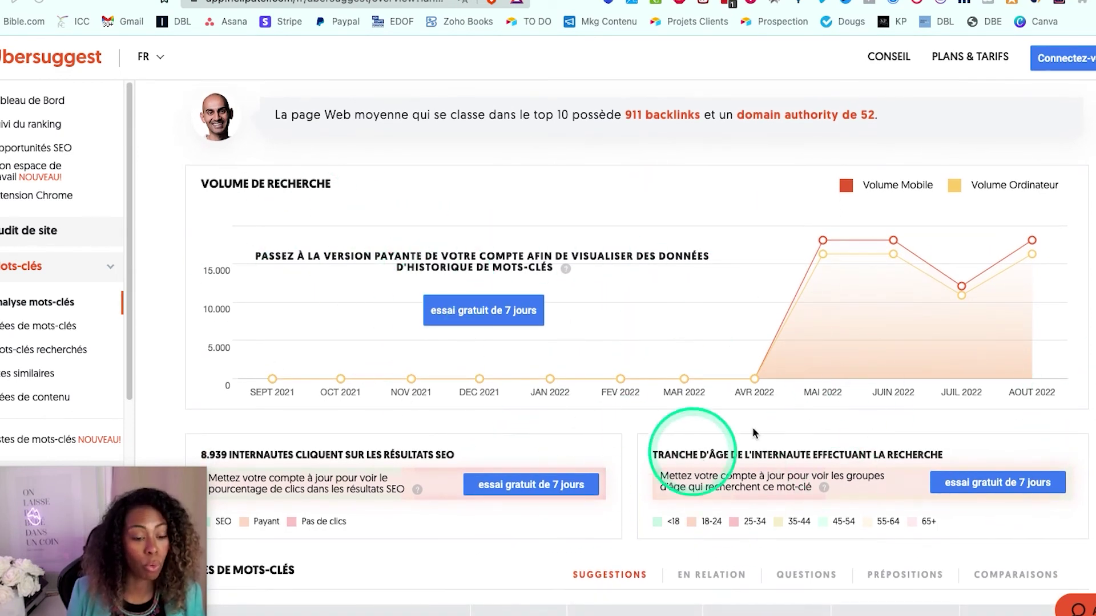
pyautogui.scroll(-2, 682, 280)
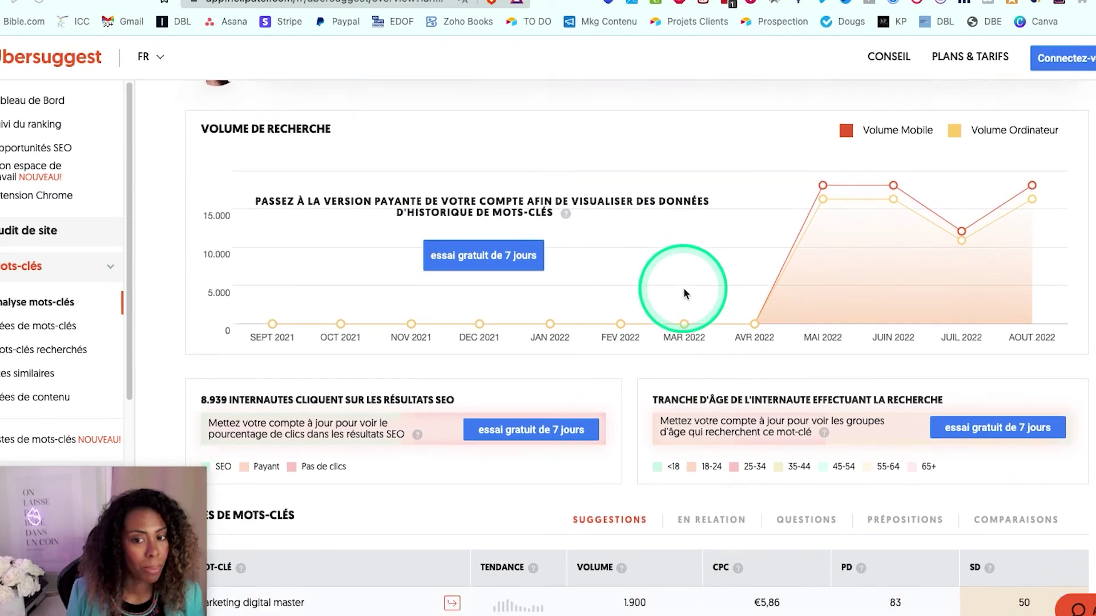
pyautogui.scroll(-2, 683, 287)
pyautogui.scroll(-3, 687, 286)
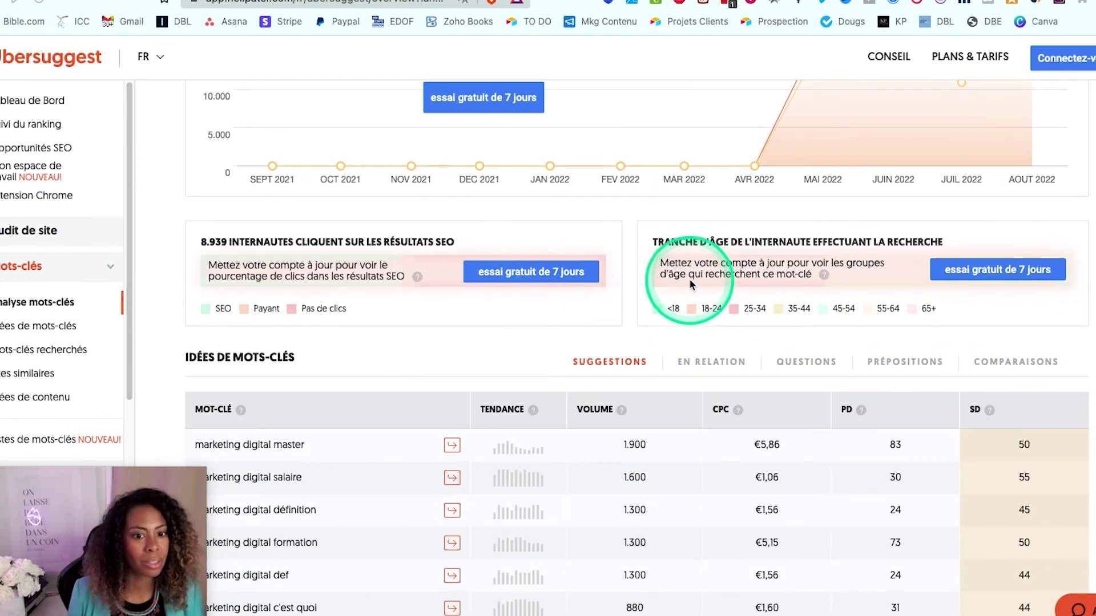
# - Examine the keyword ideas with their trend, volume, CPC and difficulty, and the content ideas with their visits, backlinks and social shares
pyautogui.scroll(-2, 689, 279)
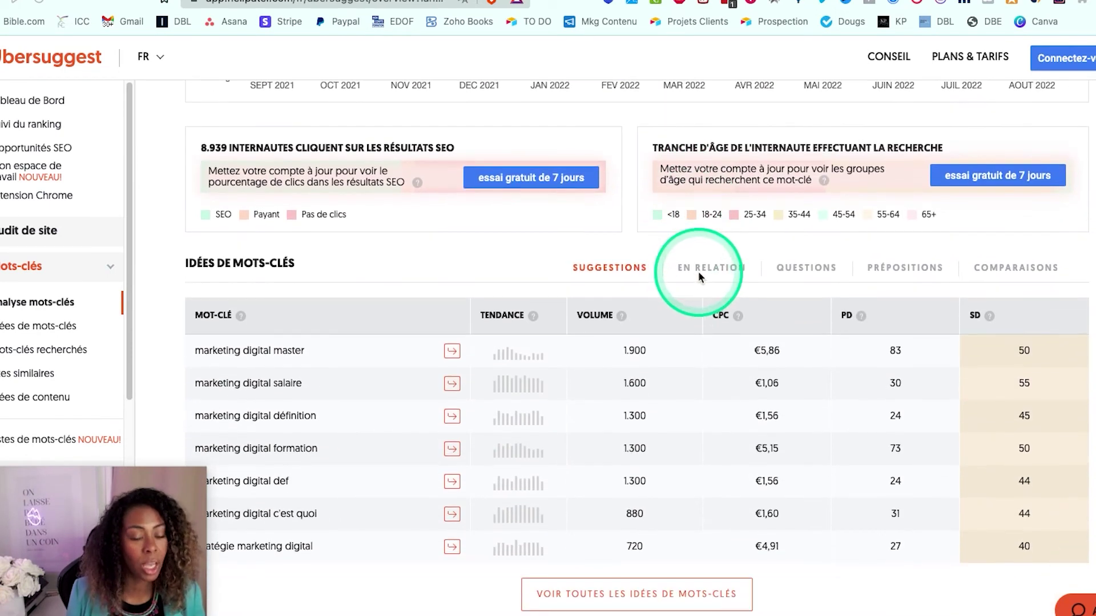
pyautogui.scroll(-4, 697, 272)
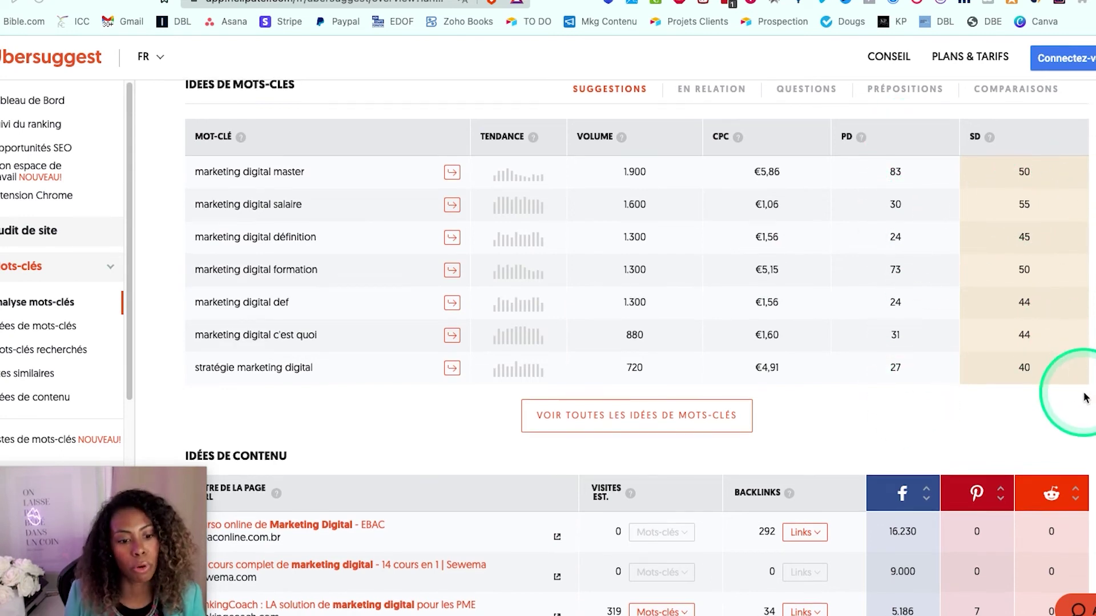
pyautogui.scroll(-5, 1073, 371)
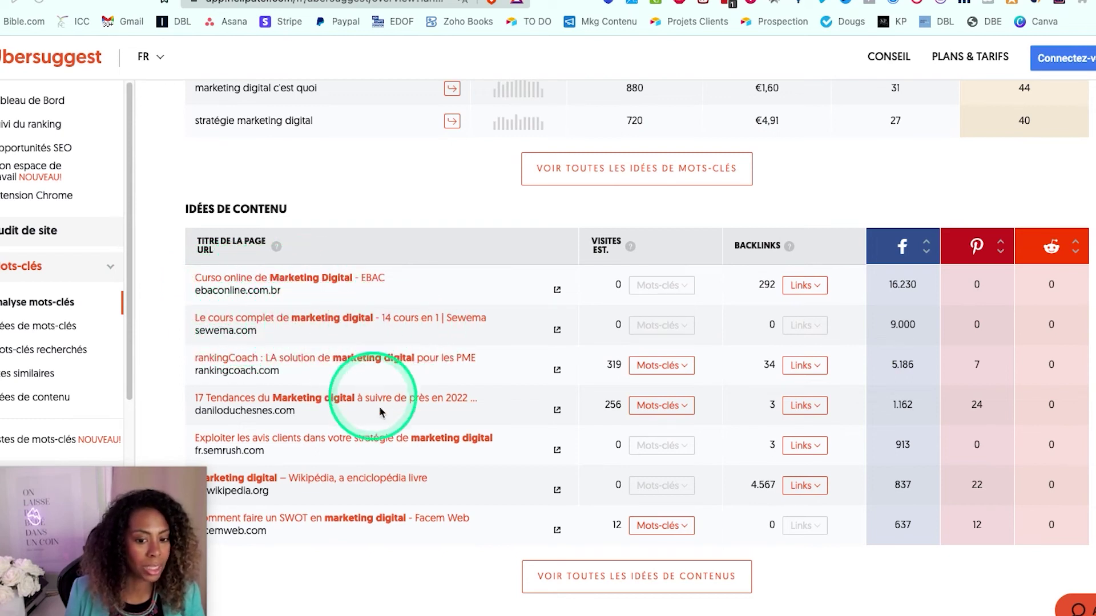
pyautogui.scroll(1, 307, 406)
pyautogui.scroll(-1, 320, 406)
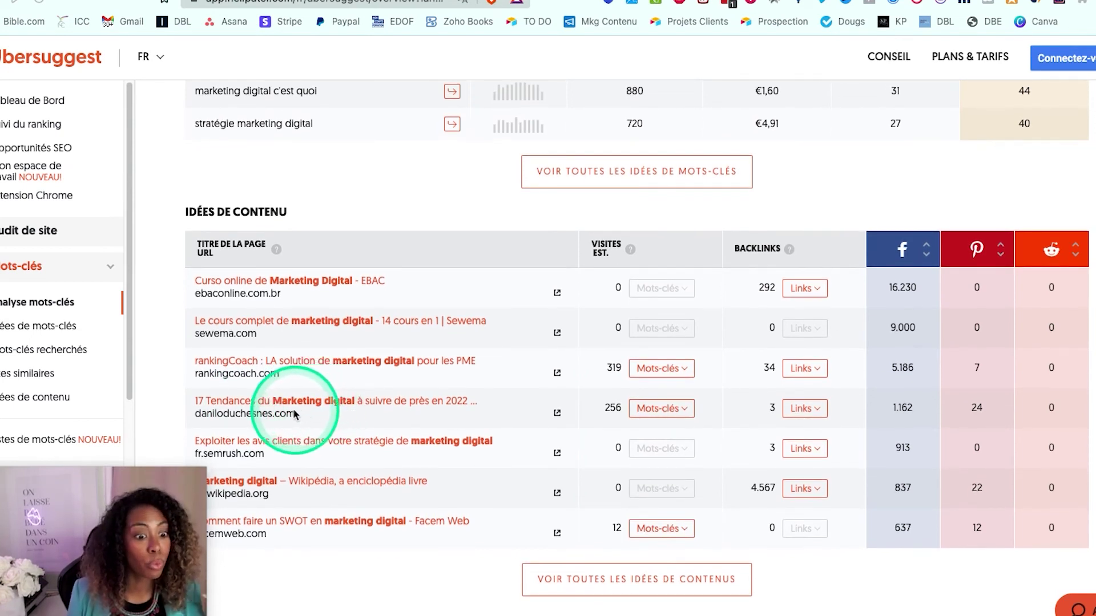
pyautogui.scroll(2, 282, 462)
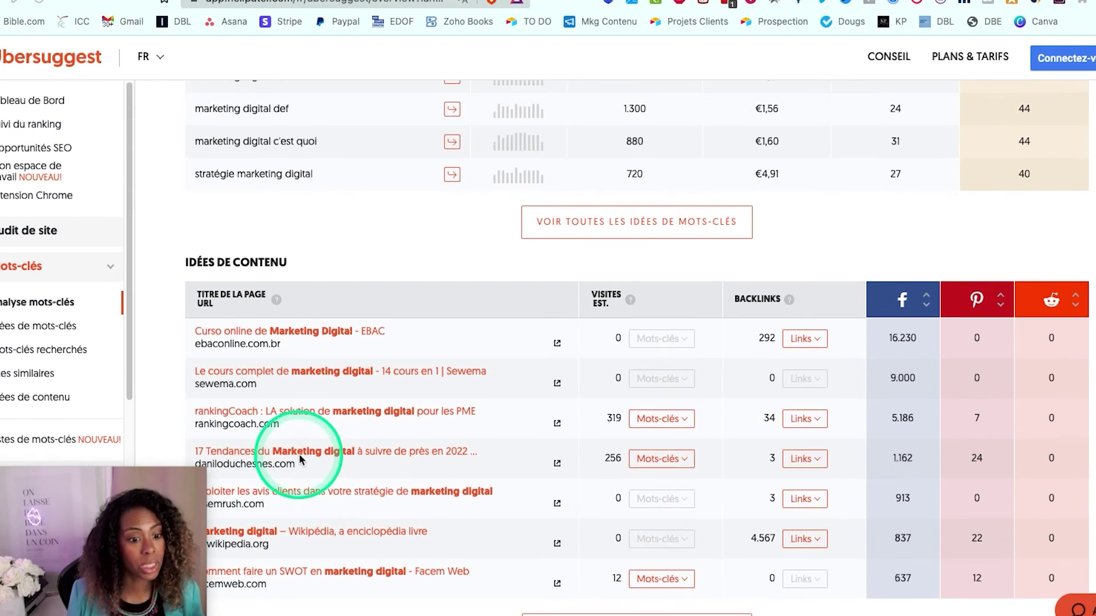
pyautogui.scroll(1, 297, 455)
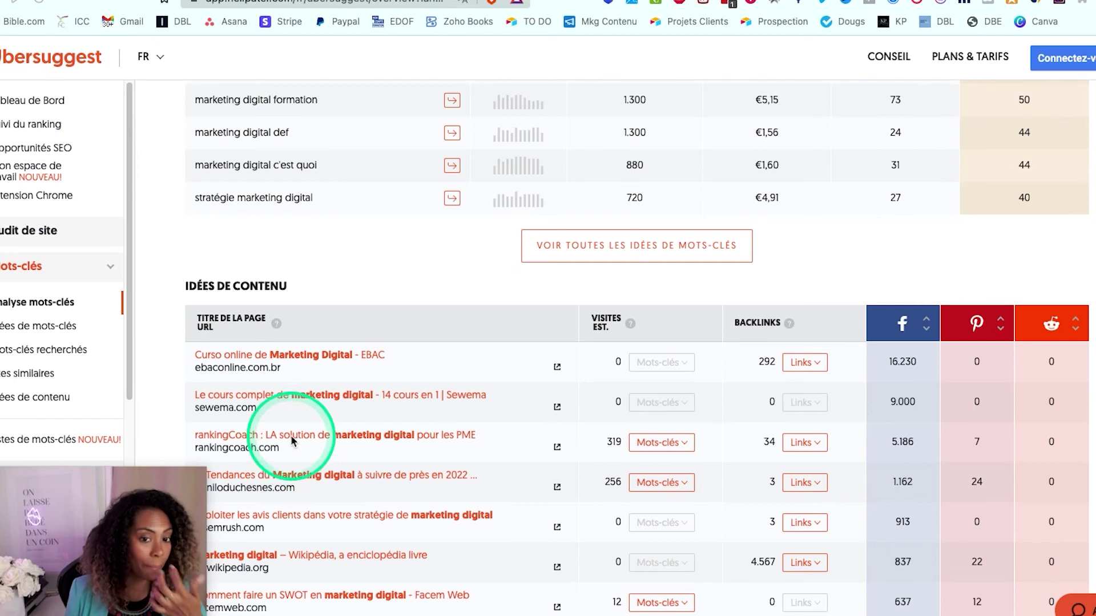
pyautogui.scroll(10, 290, 435)
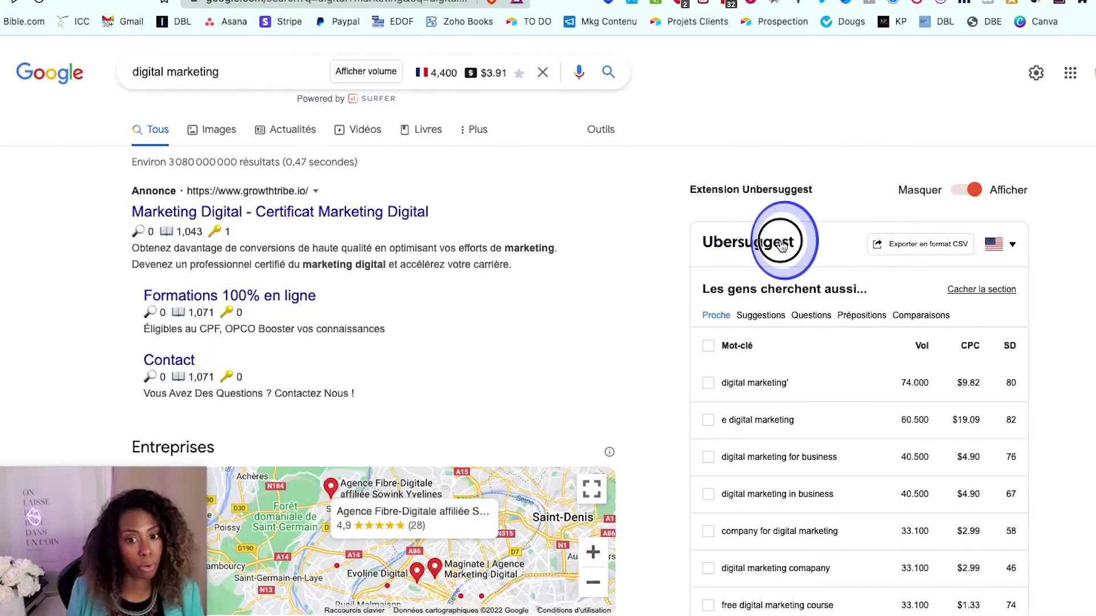
# - Examine the Ubersuggest extension's data beside the "digital marketing" Google results: related keywords with volume, CPC and SEO difficulty, and the SEO traffic metrics
pyautogui.doubleClick(801, 242)
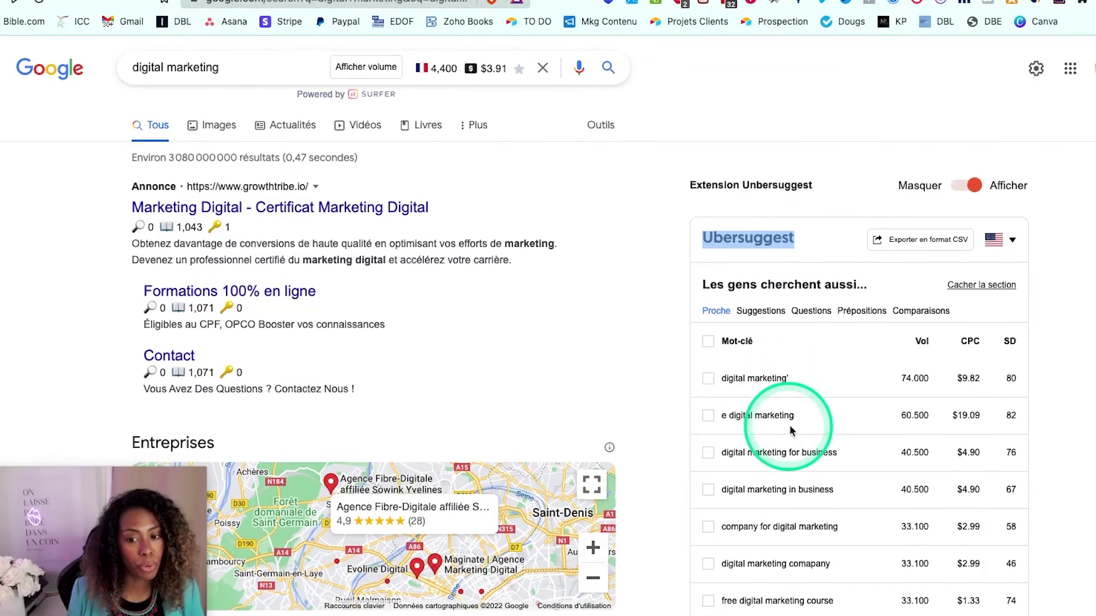
pyautogui.scroll(-1, 793, 425)
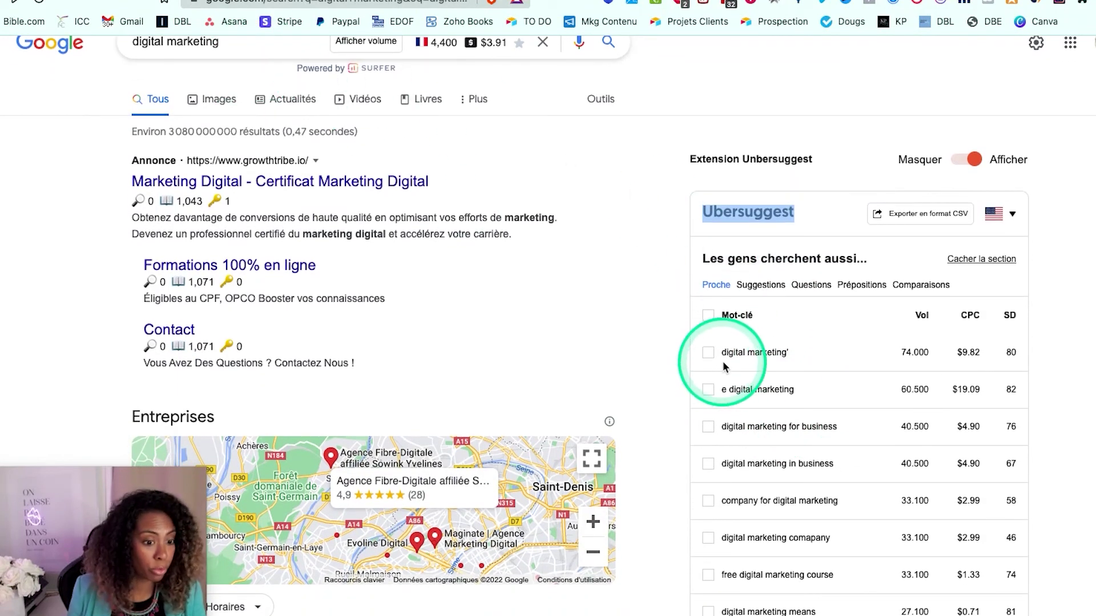
pyautogui.scroll(-1, 820, 385)
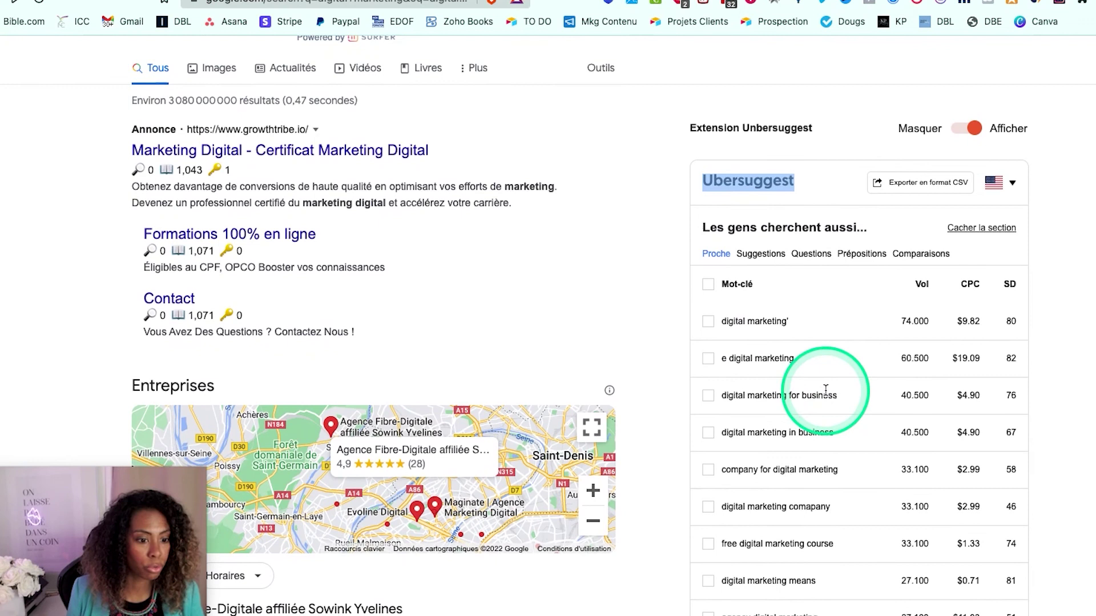
pyautogui.scroll(-2, 775, 375)
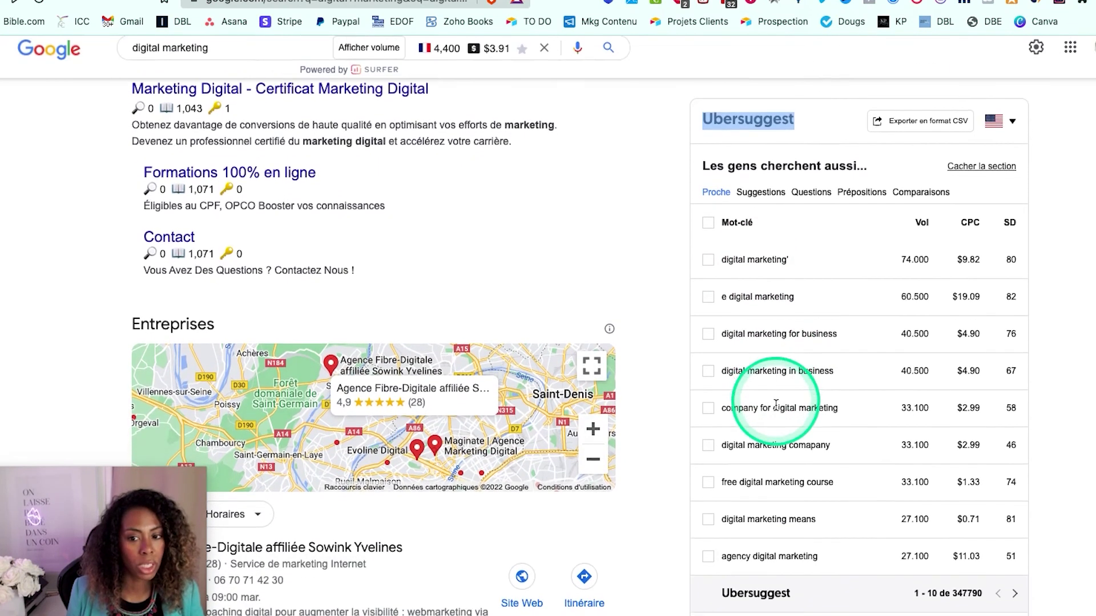
pyautogui.moveTo(912, 221)
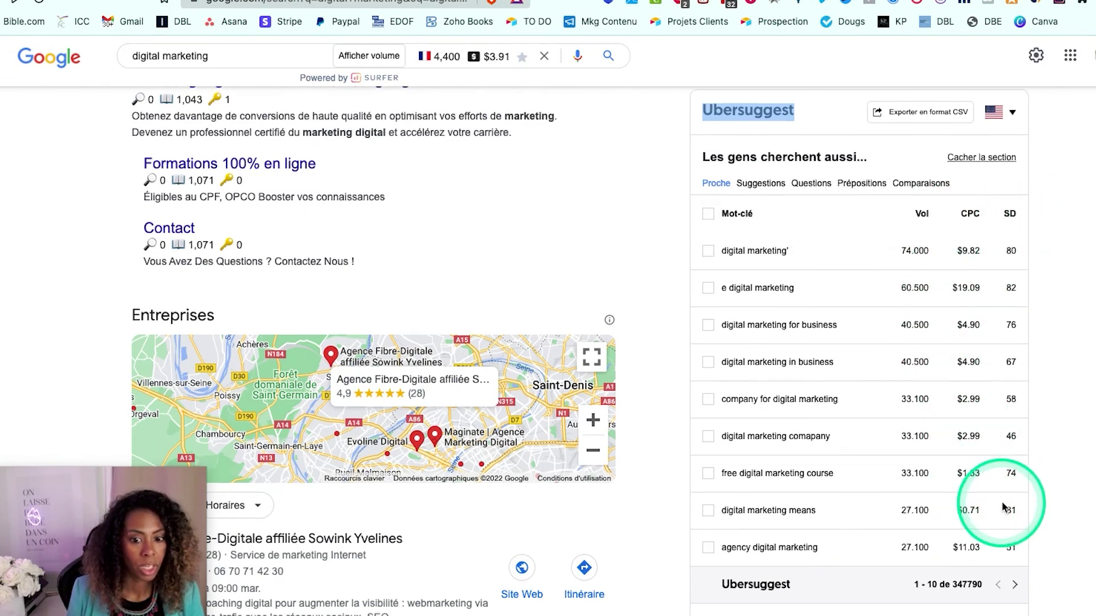
pyautogui.scroll(-2, 1022, 499)
pyautogui.scroll(-1, 758, 517)
pyautogui.scroll(-2, 758, 517)
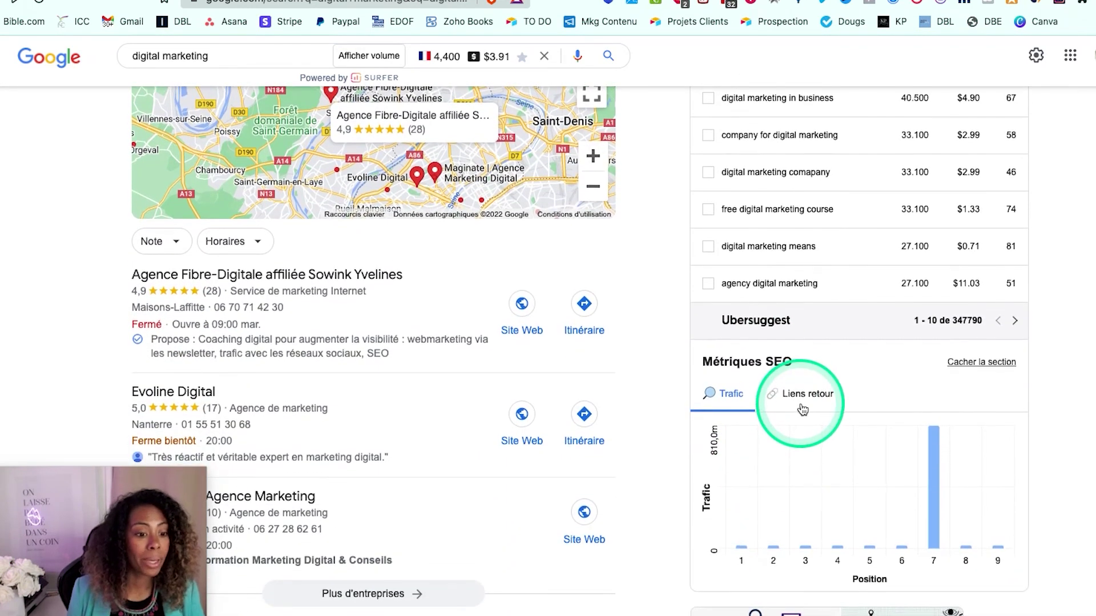
pyautogui.scroll(5, 803, 403)
pyautogui.scroll(1, 810, 408)
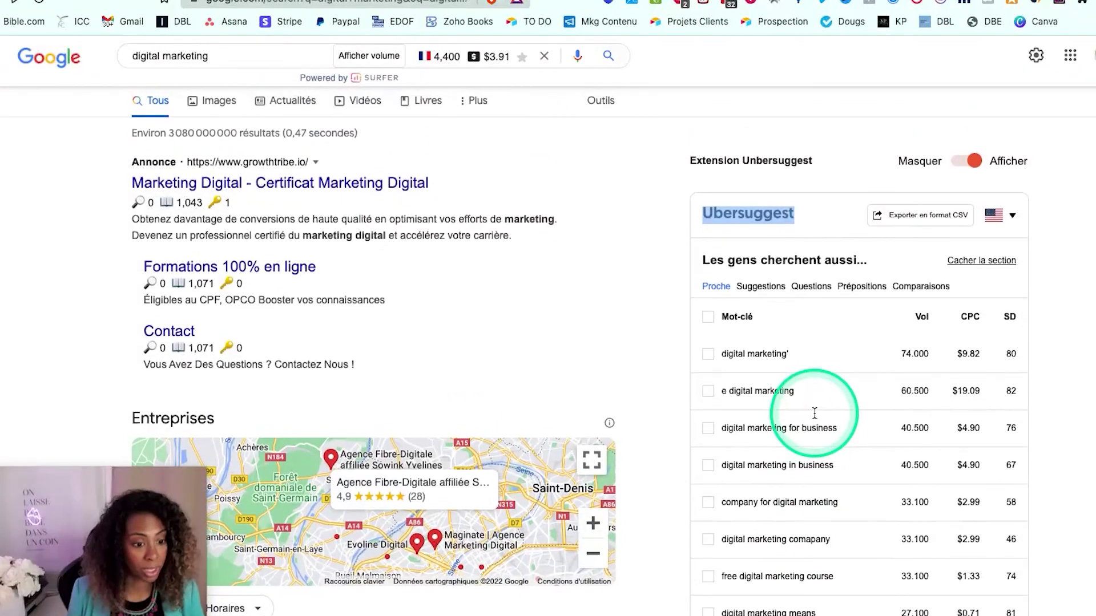
pyautogui.scroll(1, 1065, 395)
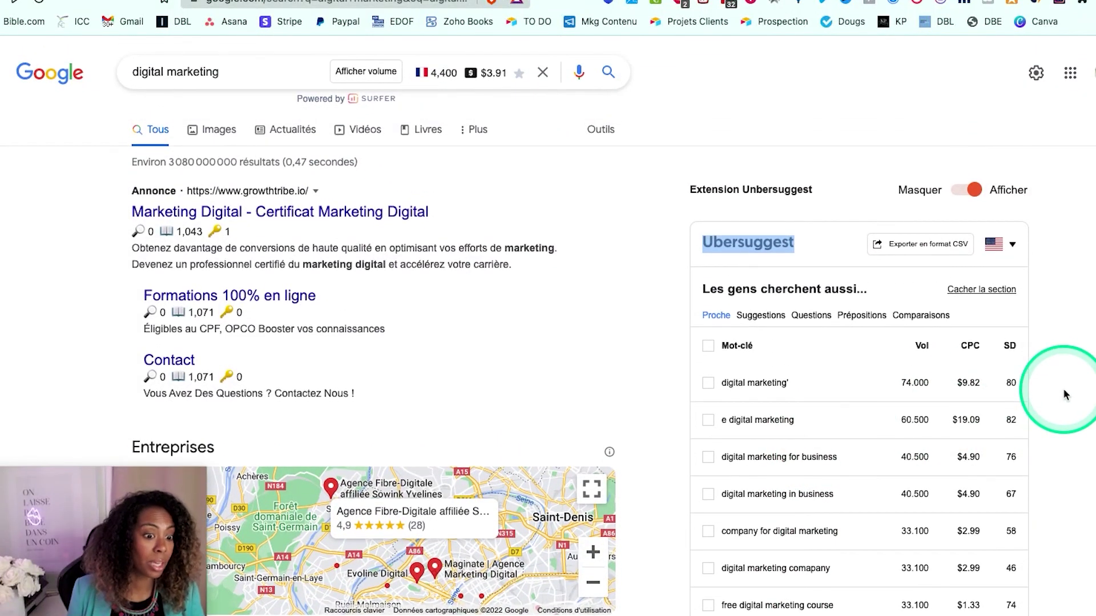